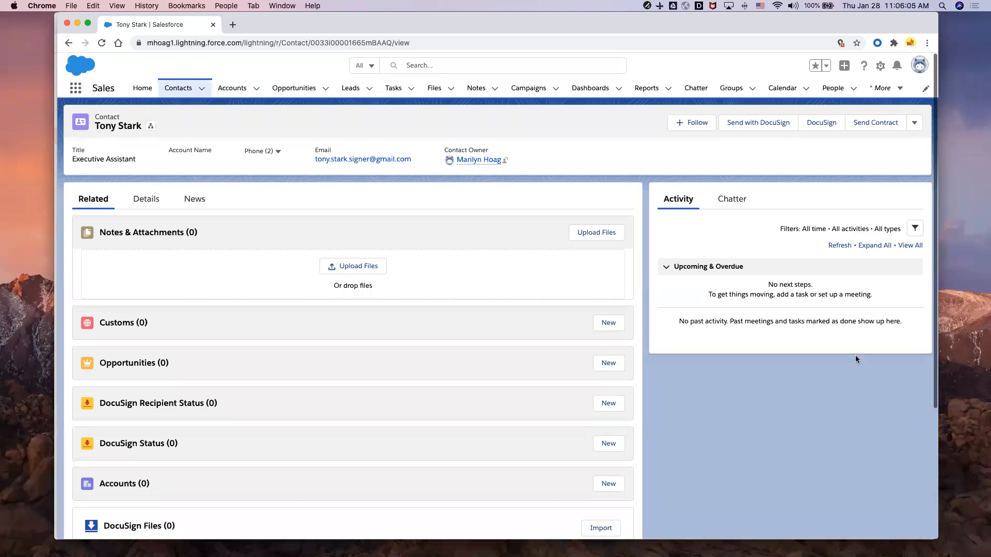
Review the contact's details, start a DocuSign envelope from the record and display the options for adding a recipient
click(139, 200)
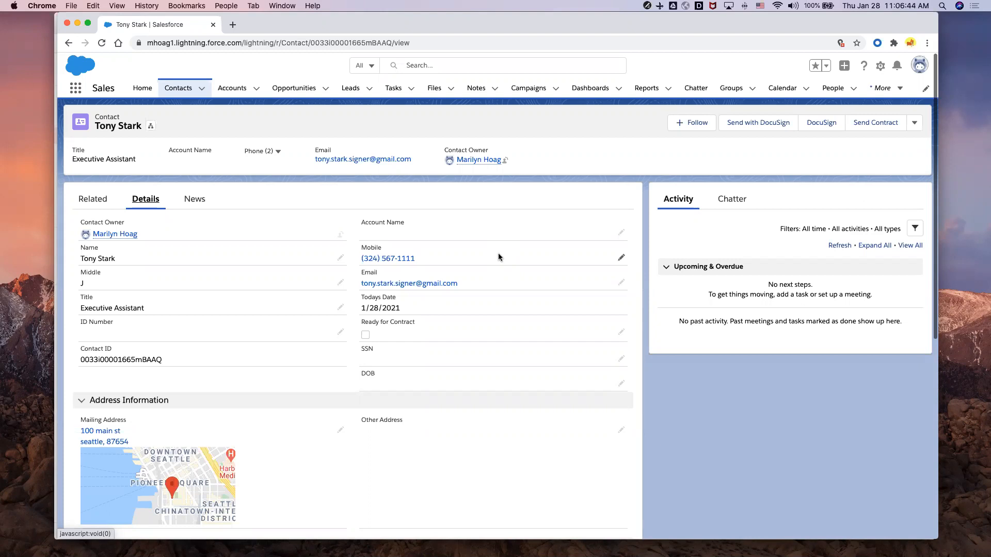
click(829, 126)
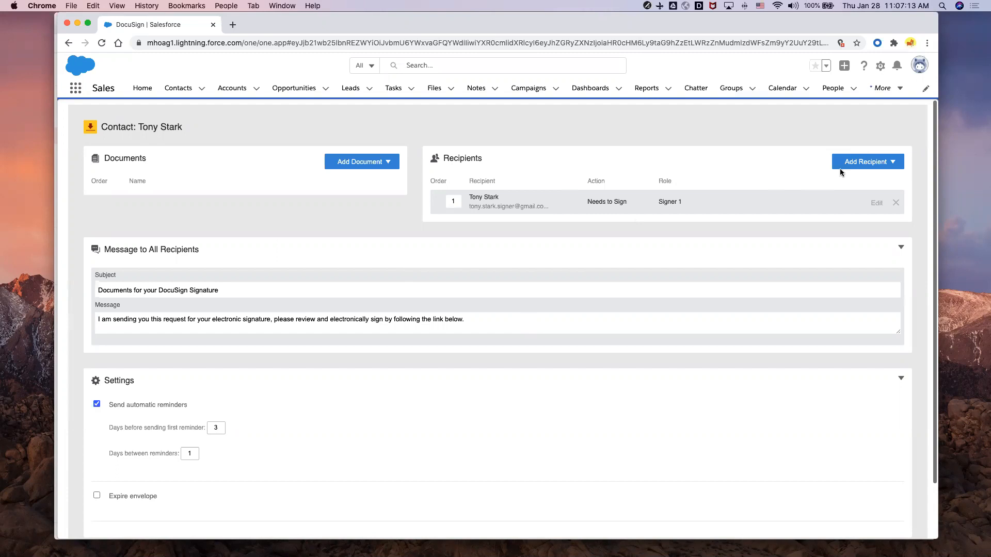
click(852, 163)
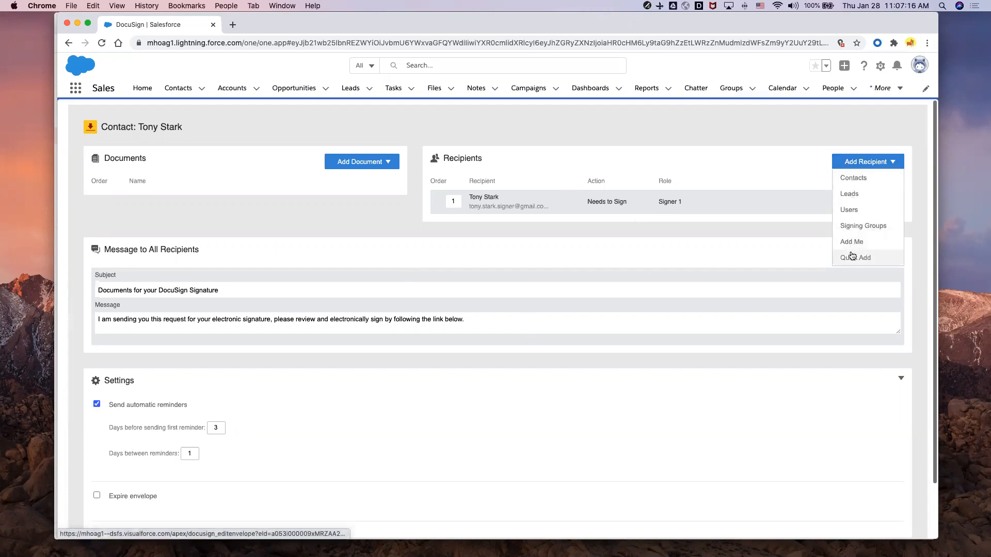
Add the Patient Intake Form DocuSign template to the envelope's documents
click(362, 161)
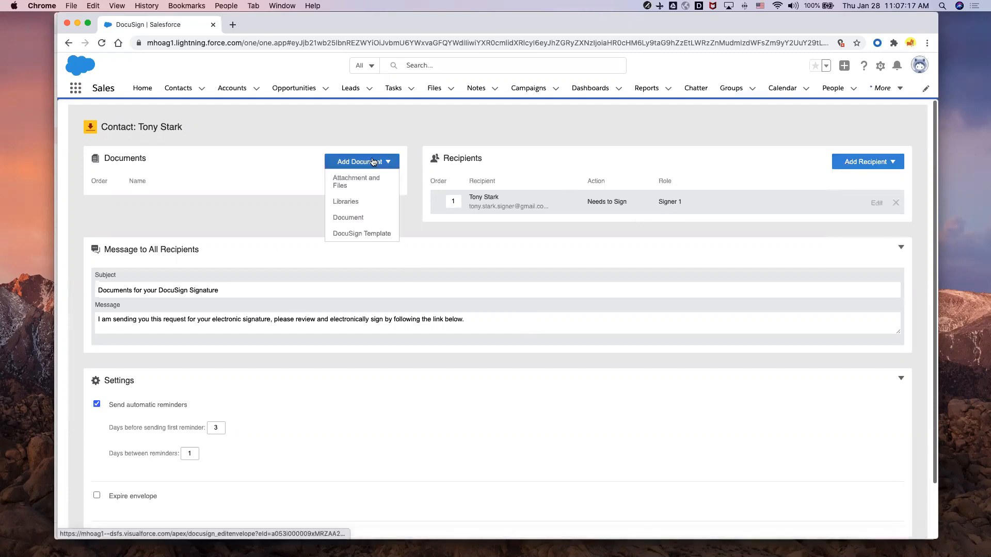
click(364, 227)
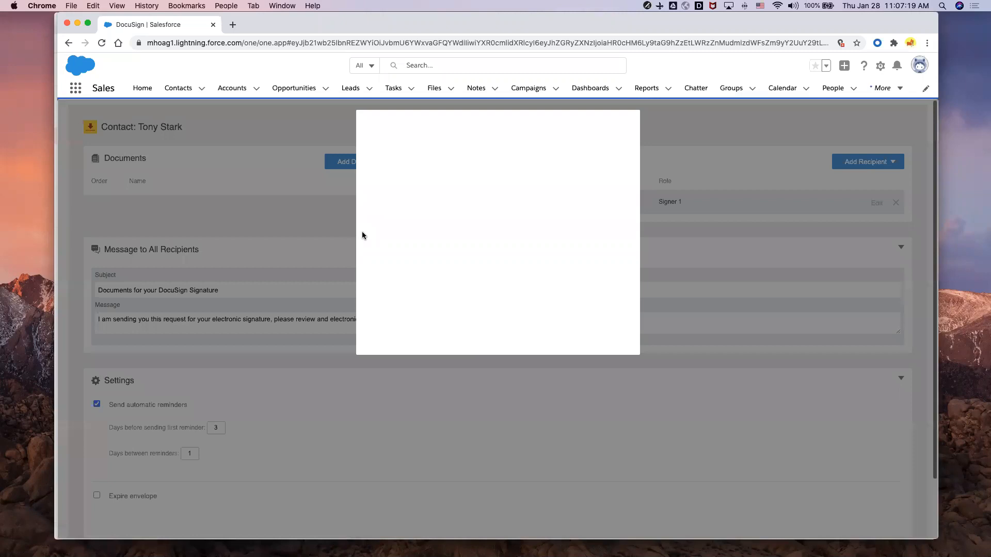
scroll(438, 226, down, 1)
scroll(438, 225, down, 1)
scroll(437, 226, down, 1)
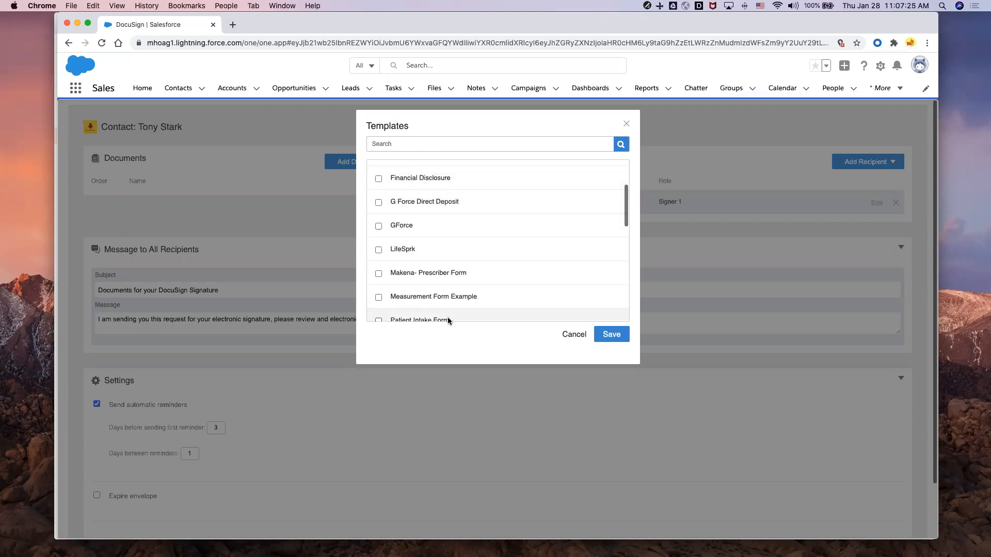
scroll(427, 308, down, 1)
click(379, 289)
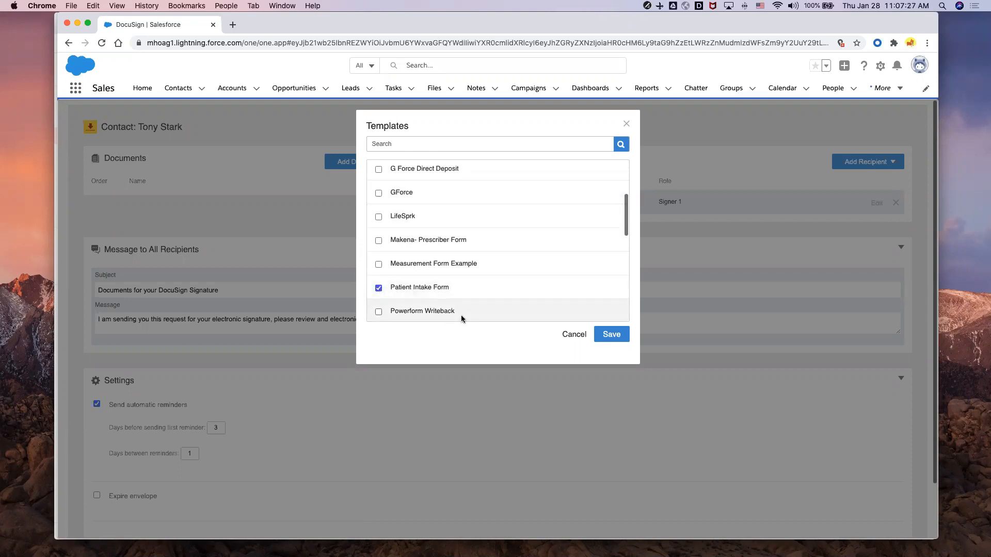
click(612, 334)
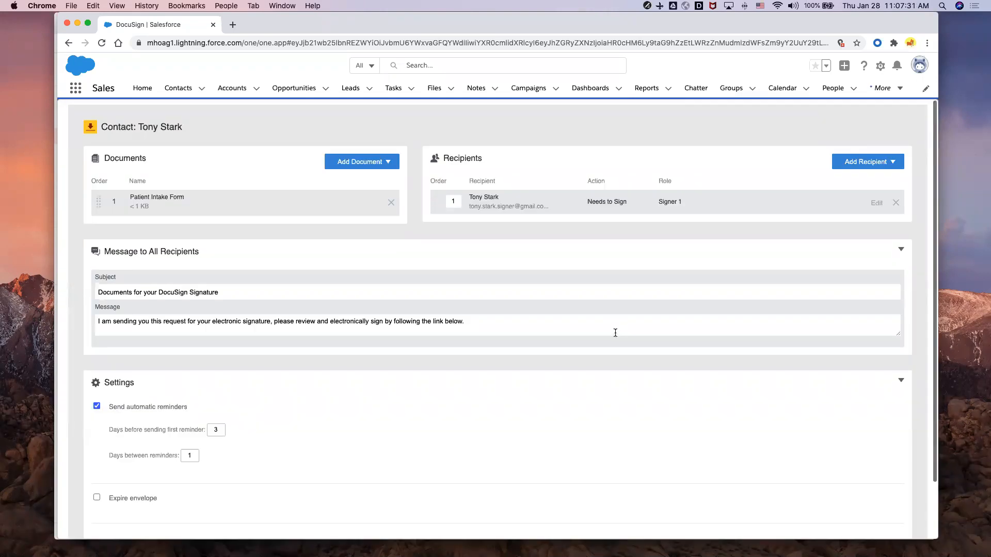
Review the envelope's message and reminder settings, and continue to the document's field layout
scroll(420, 376, down, 2)
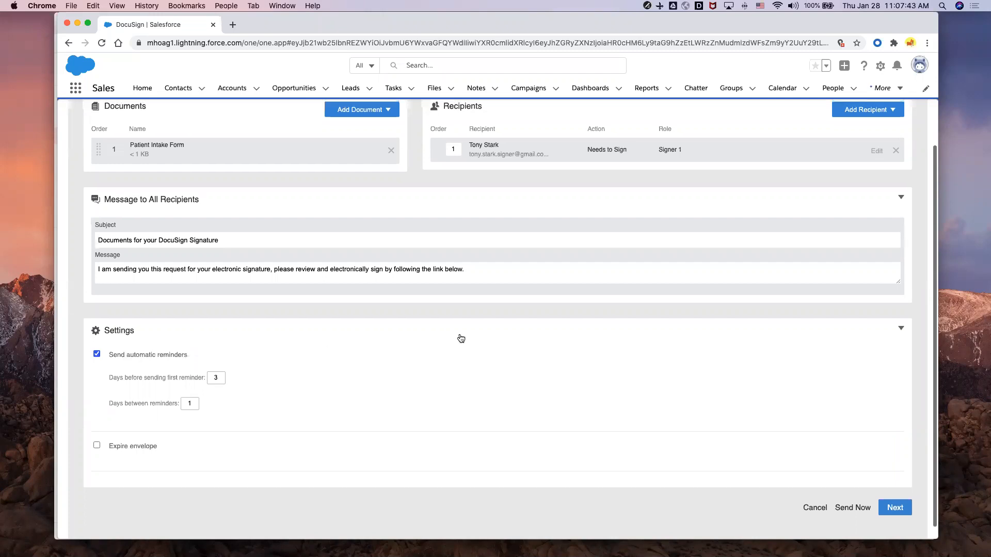
scroll(459, 338, up, 1)
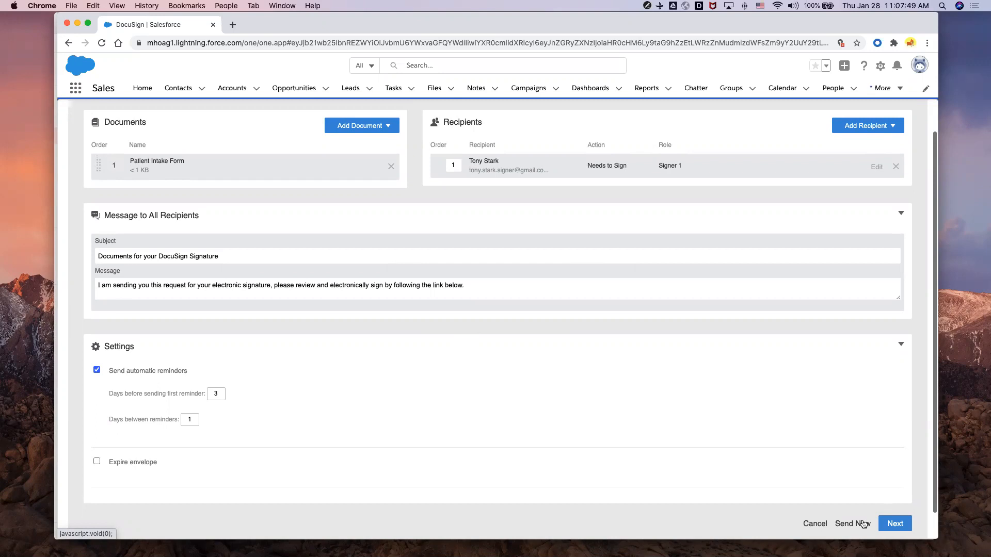
click(897, 523)
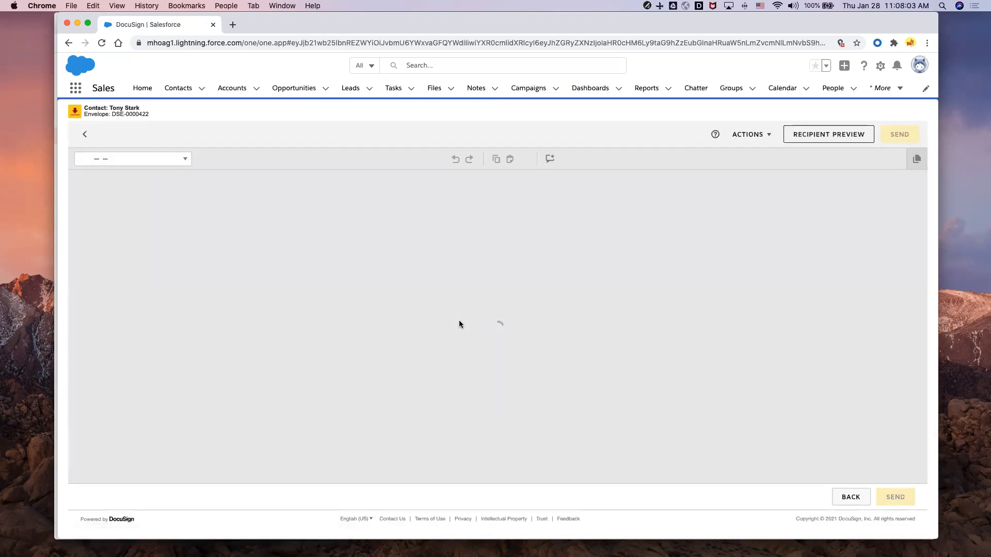
Inspect the home phone field and the Salesforce mapping of the Birthdate field on the Medical Intake Form
scroll(459, 324, down, 1)
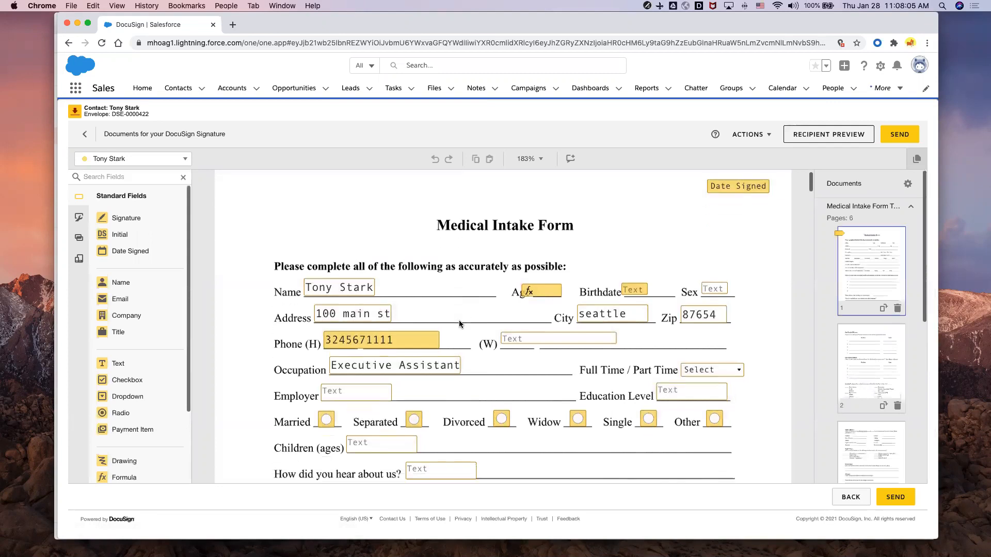
click(358, 341)
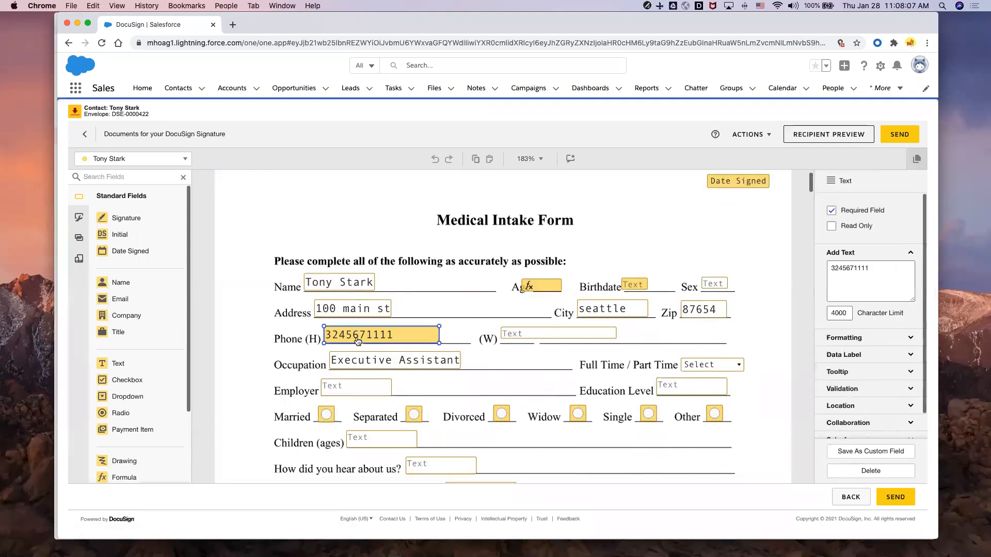
click(640, 285)
scroll(868, 320, down, 1)
click(876, 414)
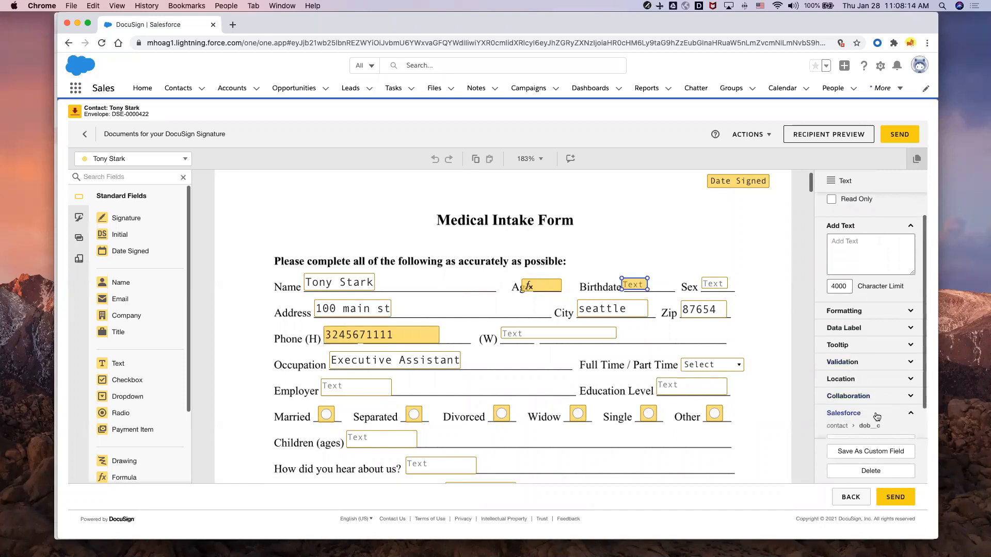
scroll(876, 417, down, 1)
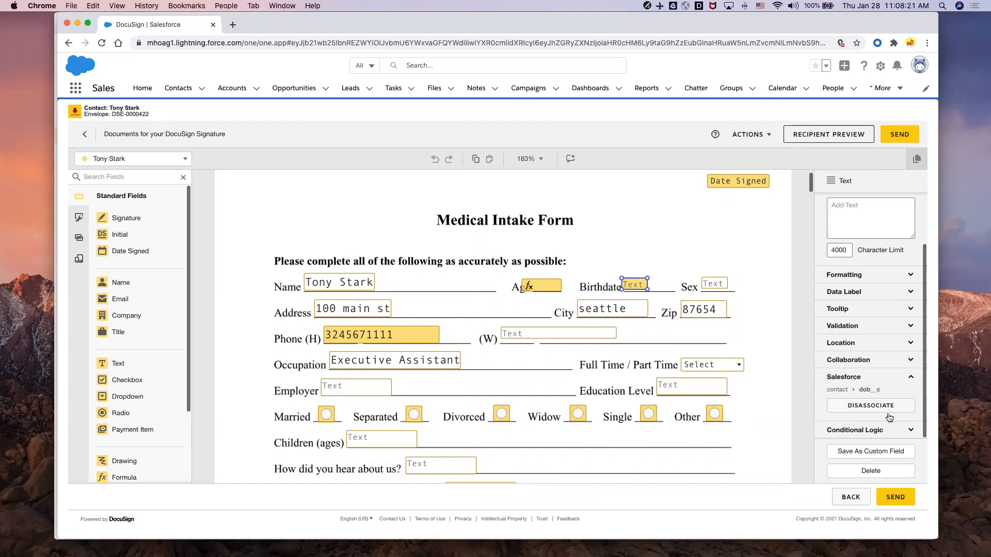
Send the envelope for signature and return to the contact record
click(900, 497)
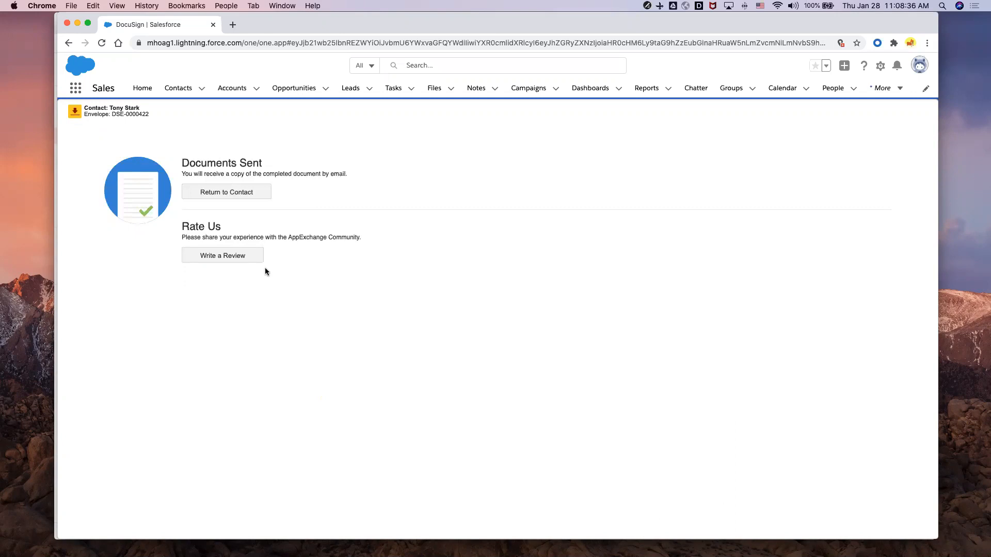
click(243, 193)
Switch to the signer's Gmail inbox, open the DocuSign request e-mail and continue into its document for signing
key(ctrl+Up)
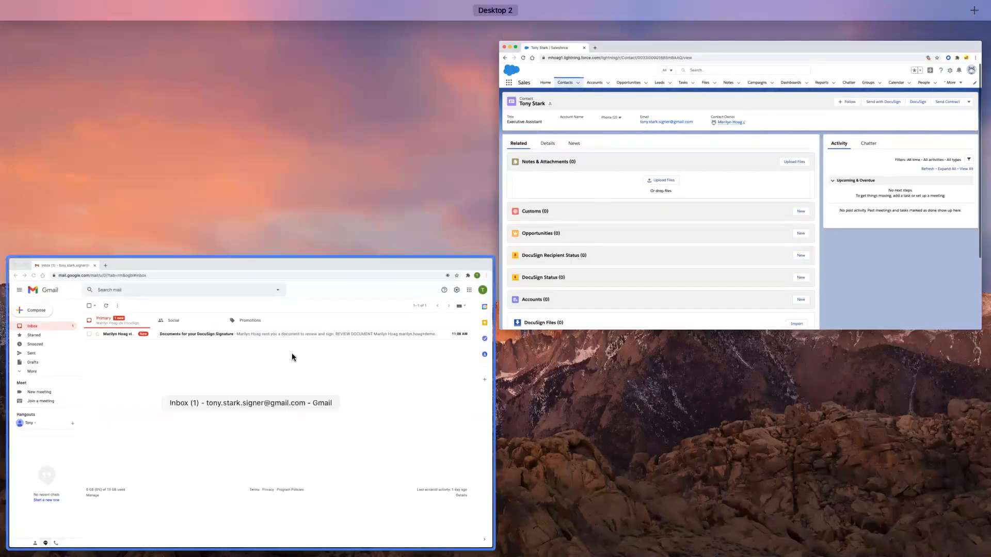
click(292, 354)
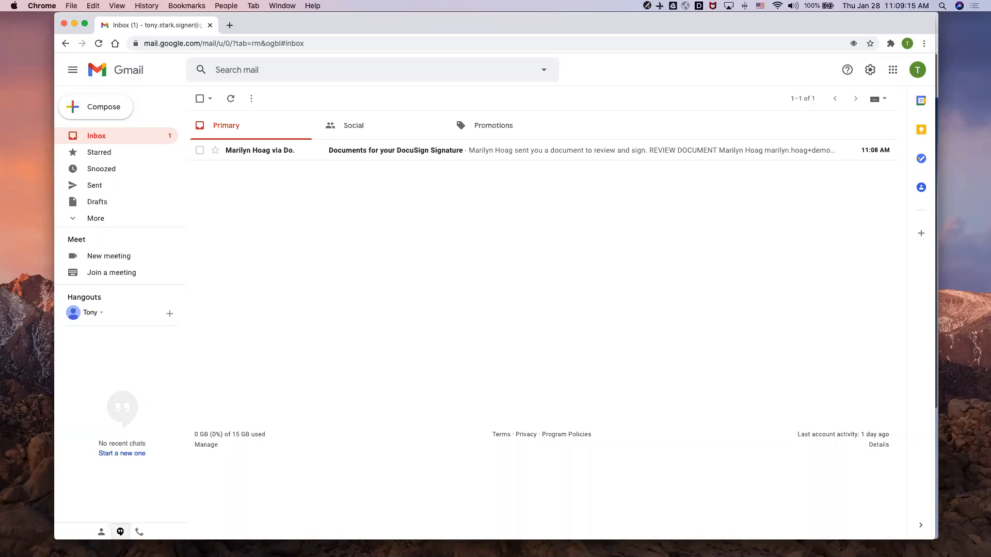
click(464, 156)
scroll(649, 266, down, 3)
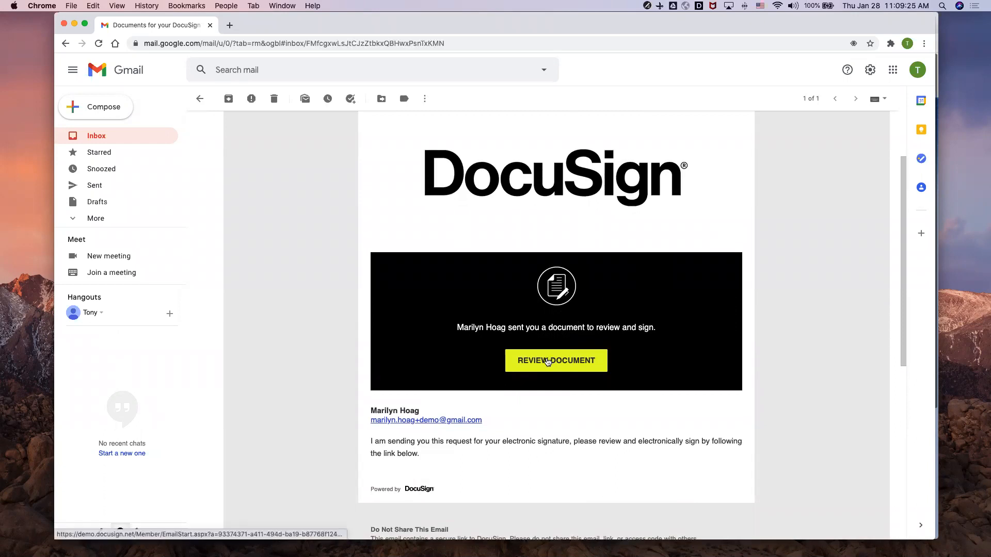
click(548, 361)
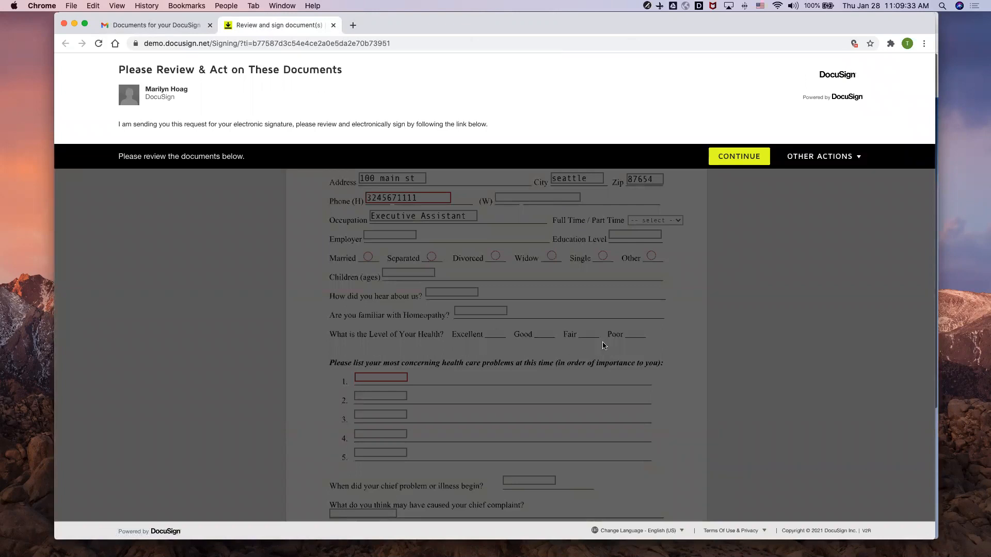
click(746, 157)
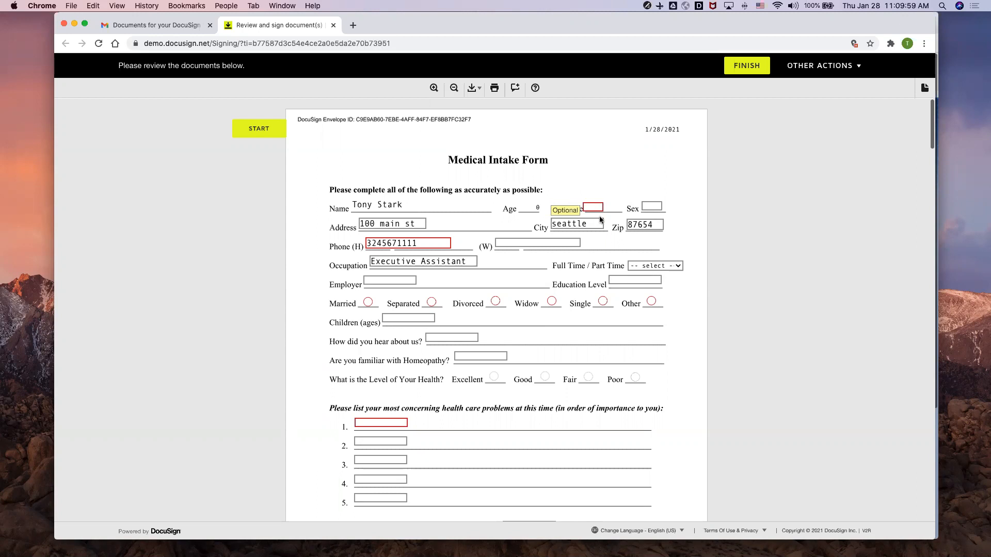
Fill in the patient's birthdate on the Medical Intake Form, choosing a calendar date and correcting its year
click(597, 208)
click(673, 225)
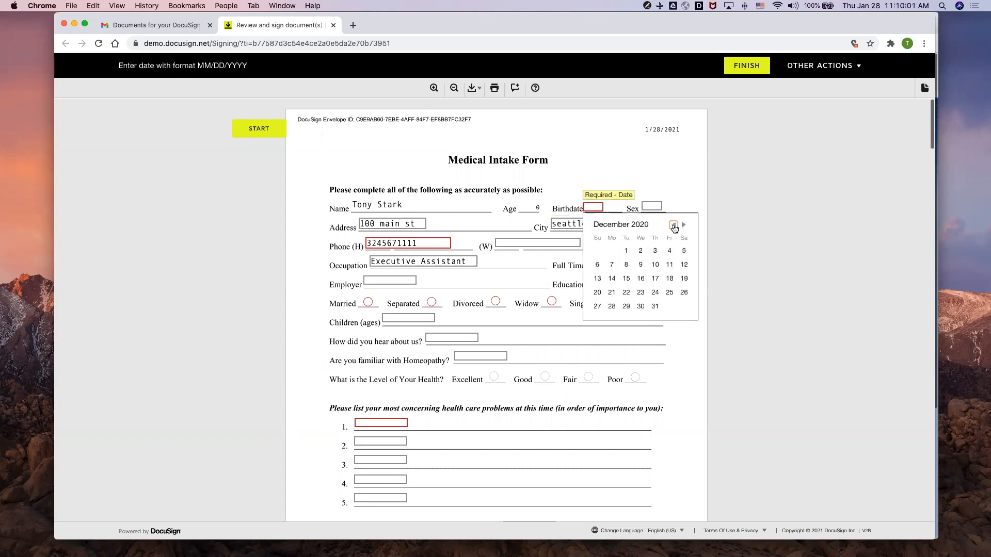
click(641, 264)
click(628, 208)
key(BackSpace)
key(BackSpace)
key(BackSpace)
key(BackSpace)
text(1995)
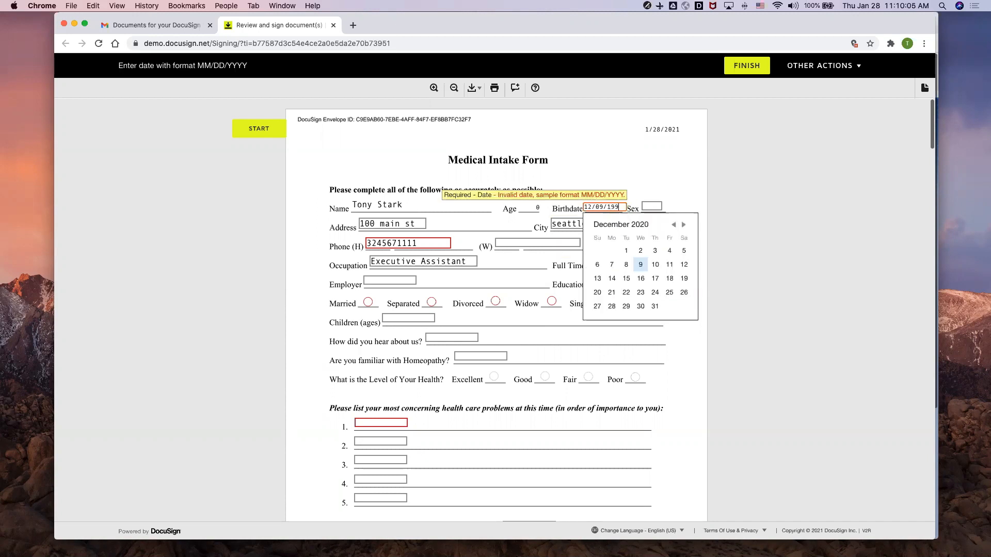
click(631, 176)
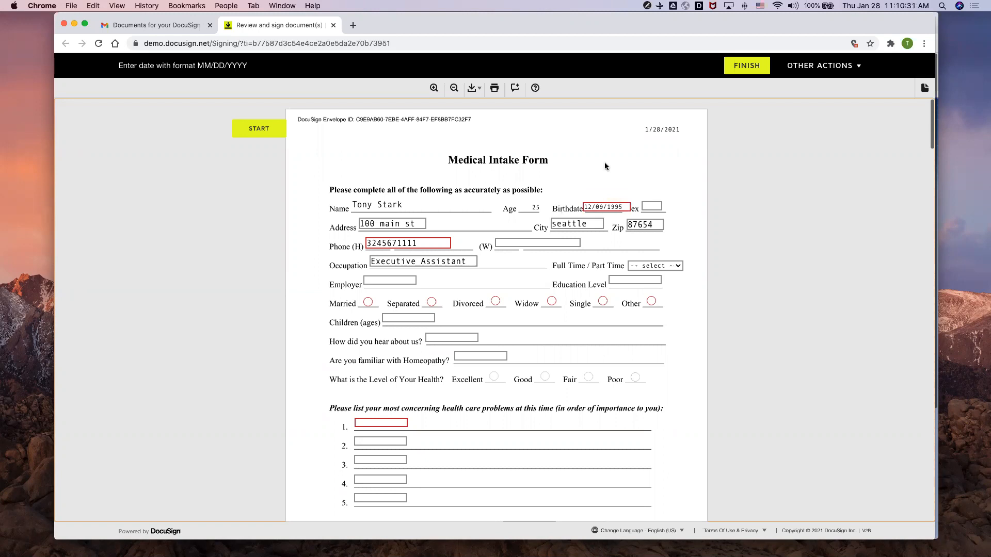
Replace the last four digits of the patient's home phone number on the form
scroll(605, 162, down, 2)
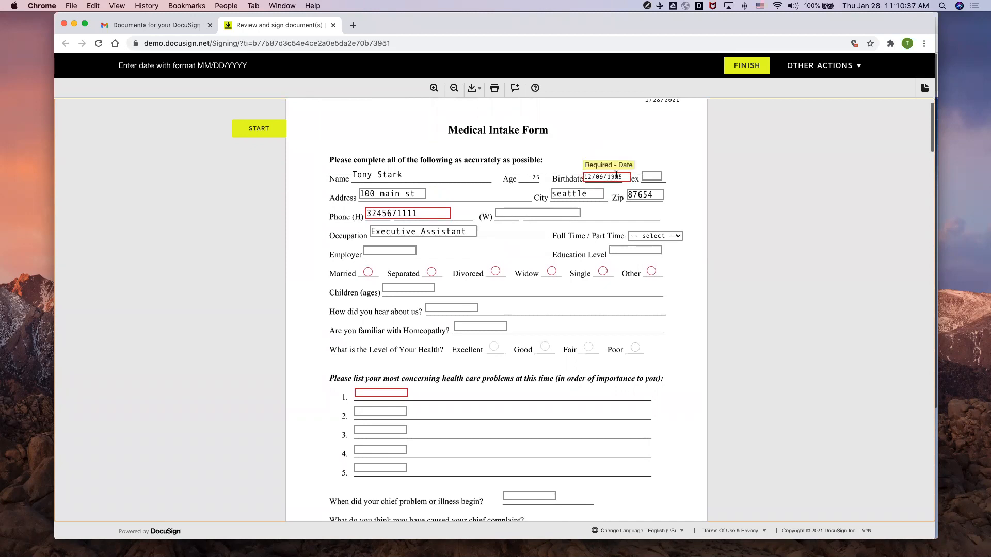
click(434, 213)
key(BackSpace)
key(BackSpace)
key(BackSpace)
key(BackSpace)
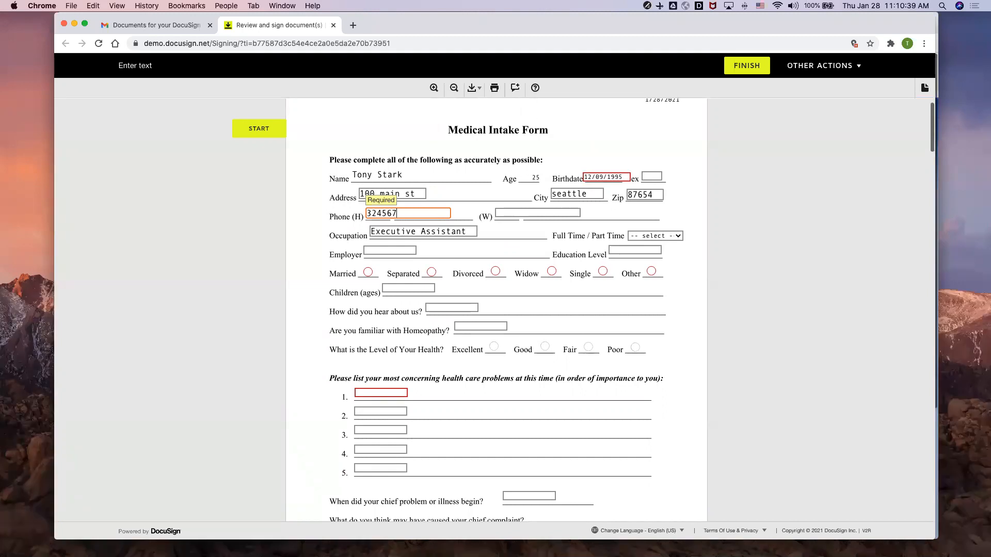
text(0000)
click(289, 254)
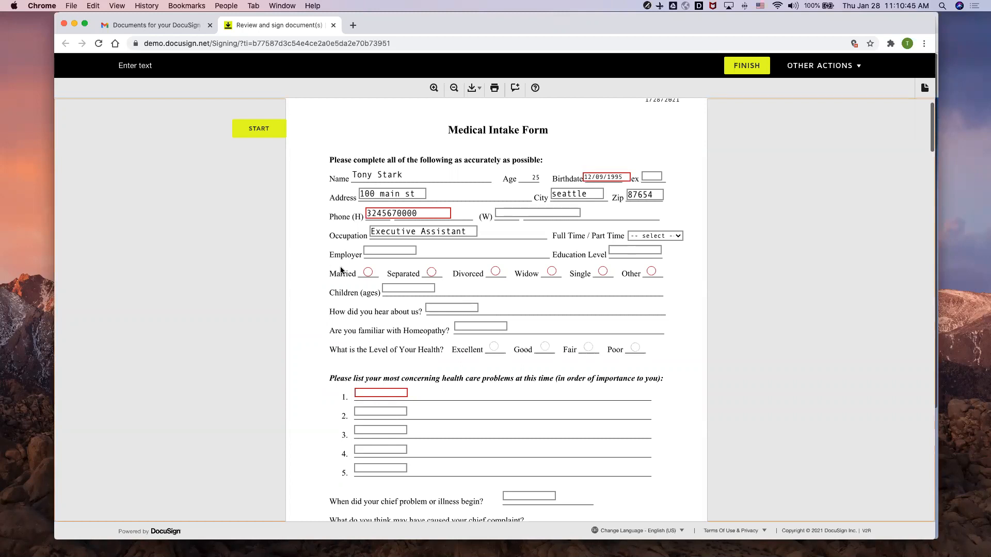
Select Separated as the marital status and enter "issue ABC" as the first health care problem
click(431, 273)
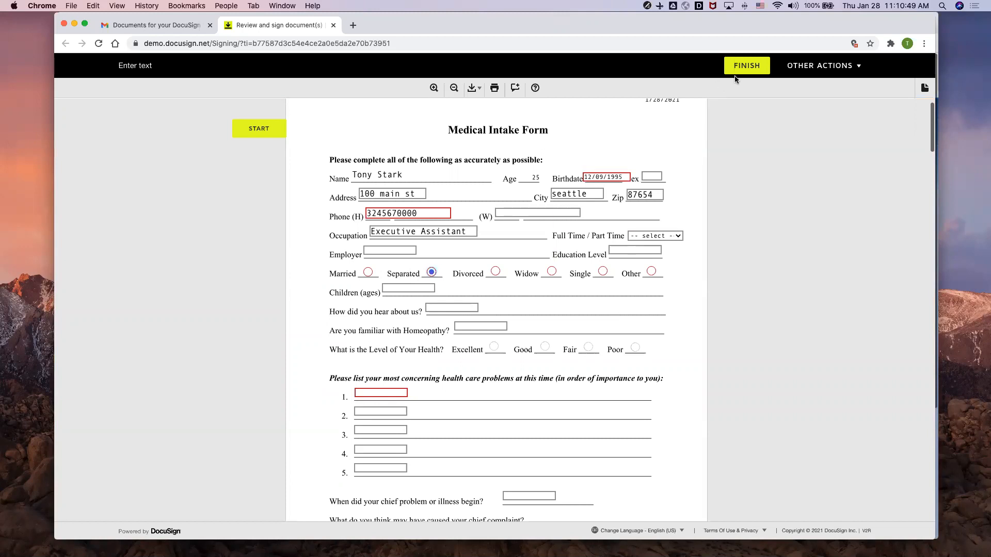
click(748, 68)
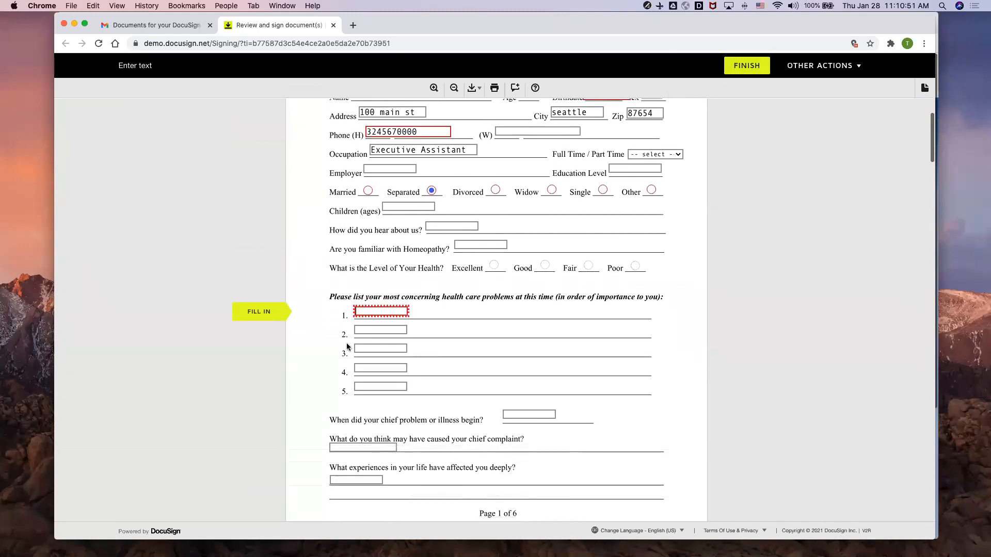
click(372, 312)
text(issu)
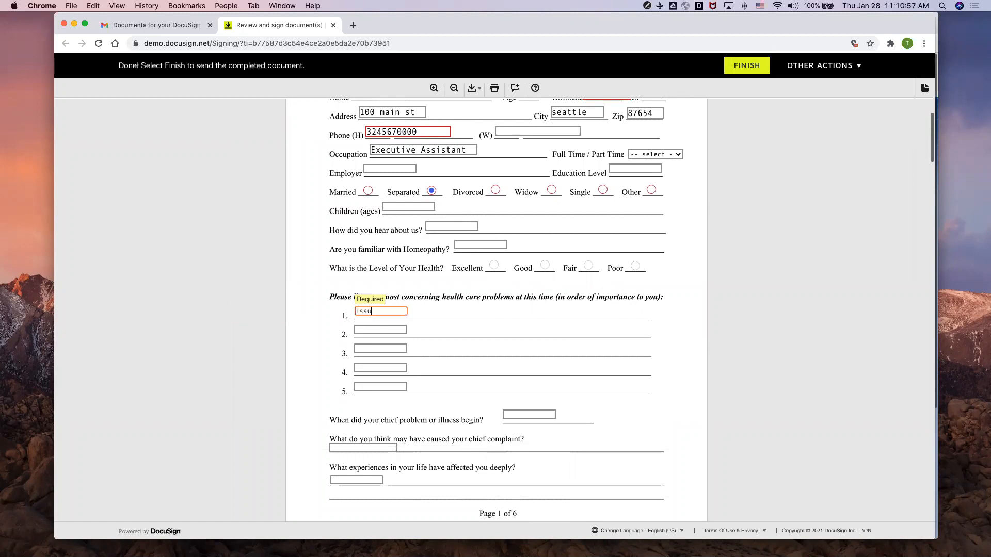
text(e ABC)
Finish signing the completed intake form and decline logging in to DocuSign
scroll(534, 293, up, 1)
scroll(534, 292, up, 4)
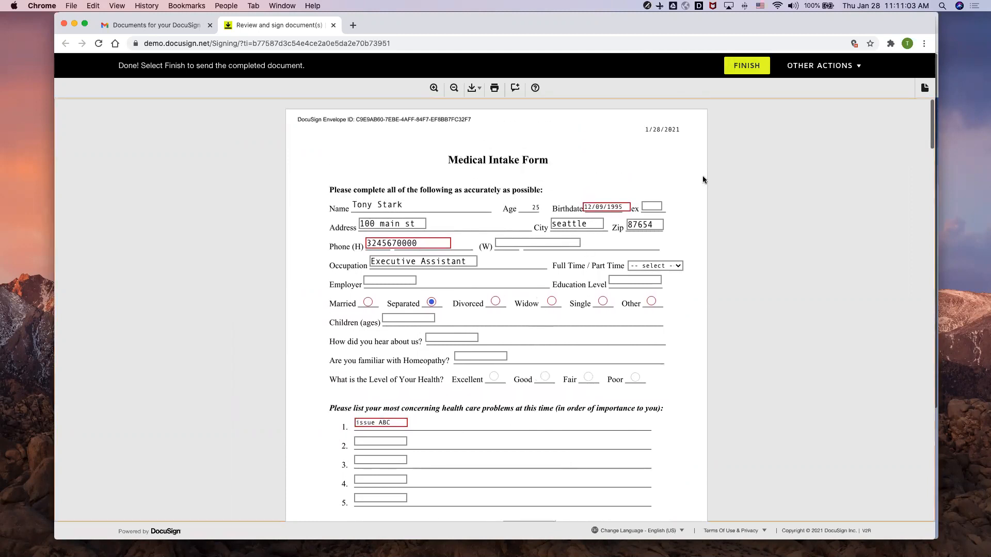
click(739, 67)
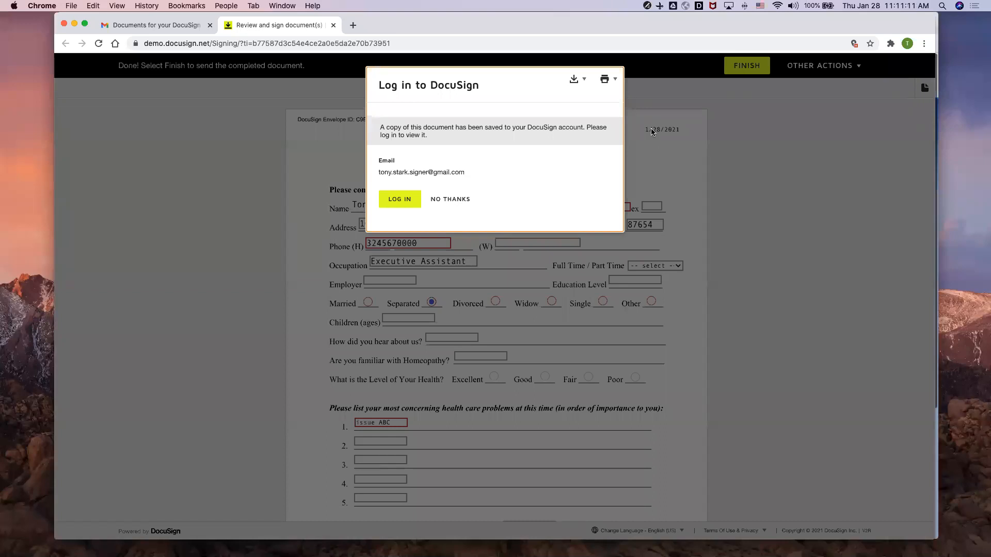
click(460, 201)
Switch back to the Salesforce window and reload the contact record to update its DocuSign status
key(ctrl+Up)
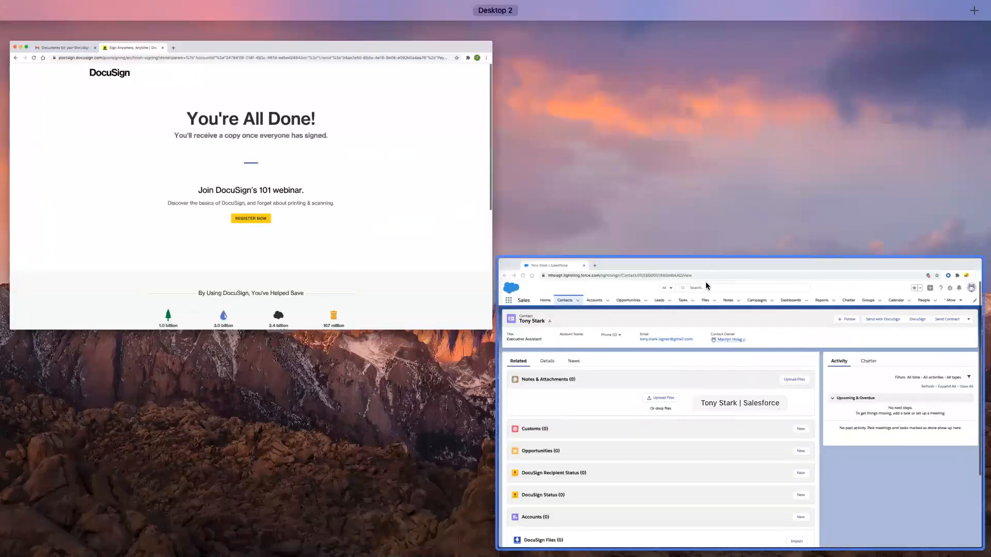
click(705, 282)
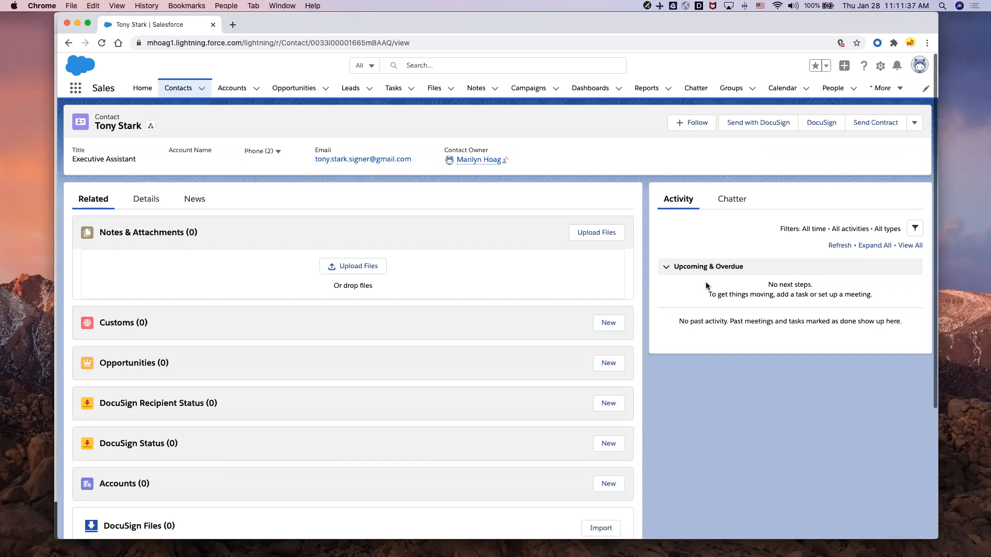
key(super+r)
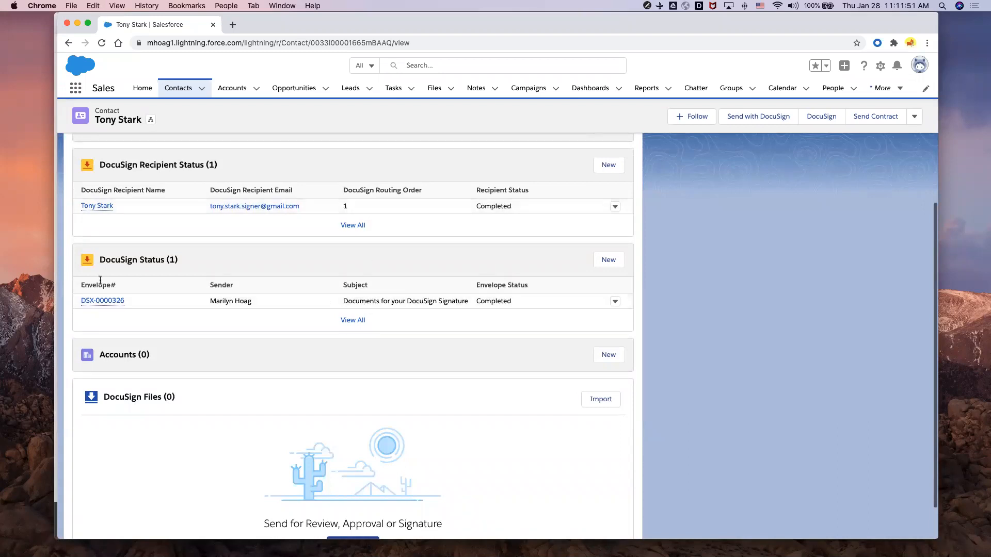
Open the completed envelope's DocuSign Status record, review its additional actions including Void Envelope, and return to the contact
click(103, 301)
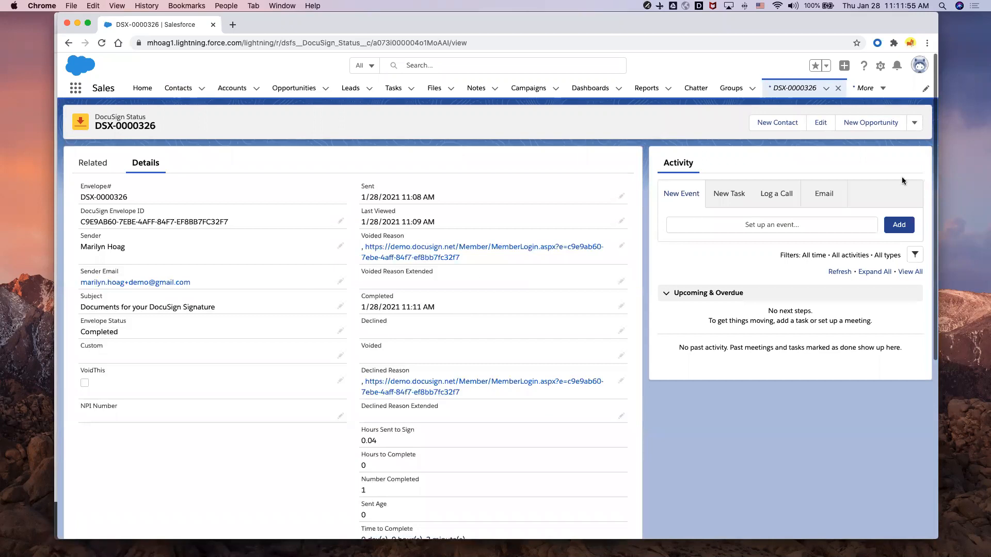
click(914, 123)
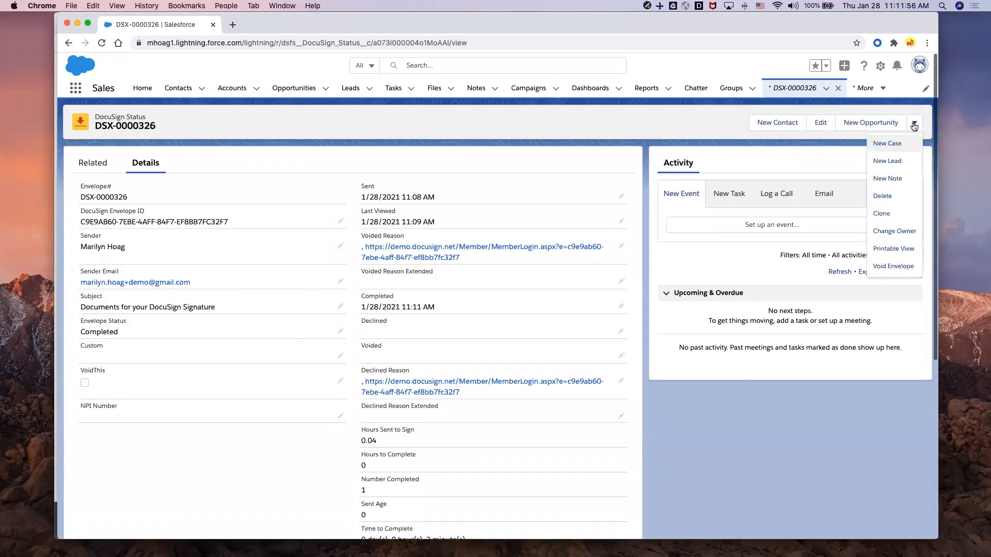
click(889, 268)
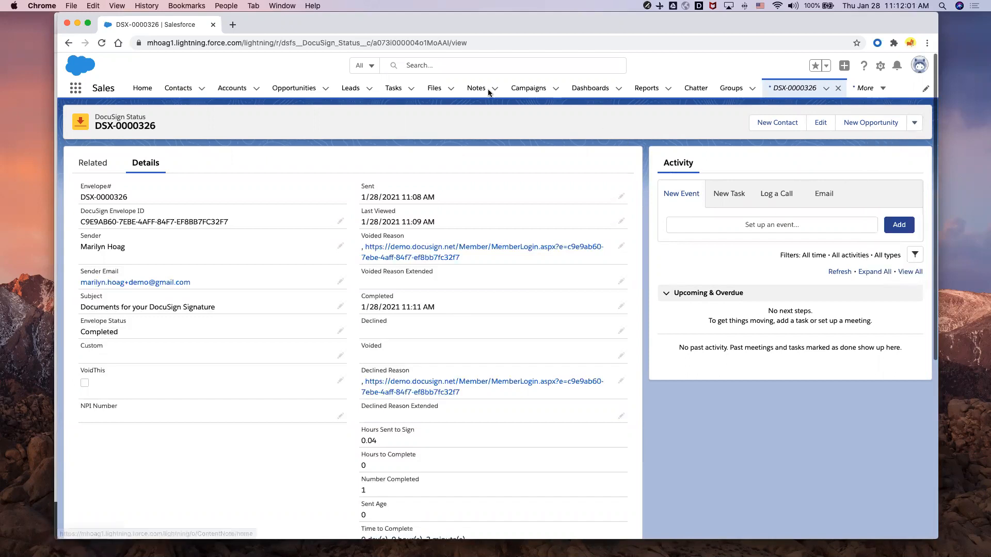
click(69, 43)
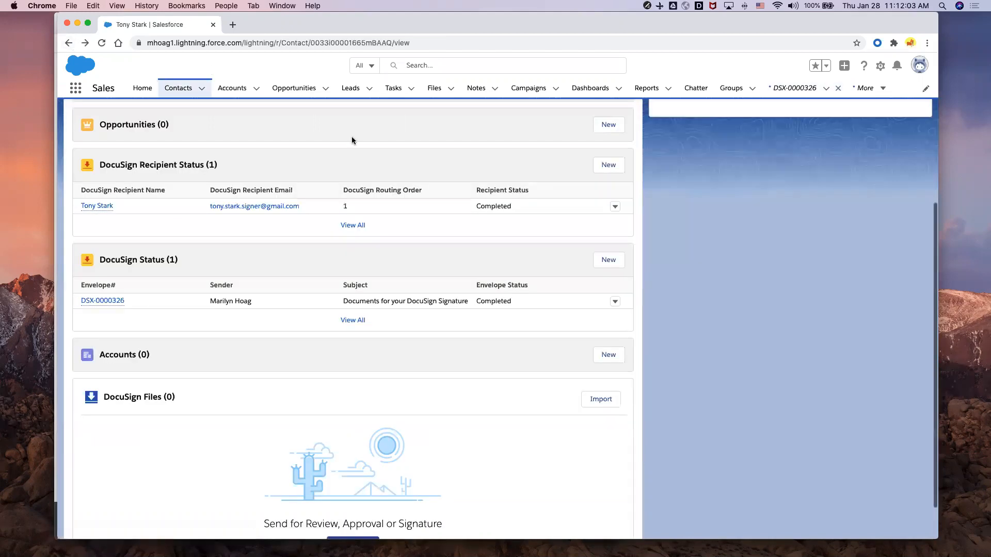
Preview the signed Medical Intake Form Template.pdf from the contact's Notes & Attachments, and close the preview
scroll(351, 140, up, 5)
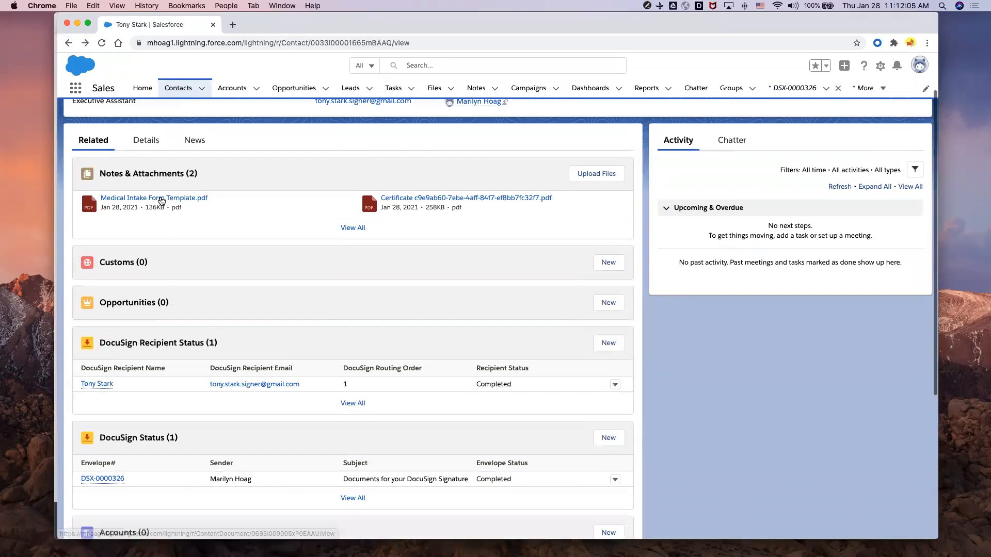
click(161, 199)
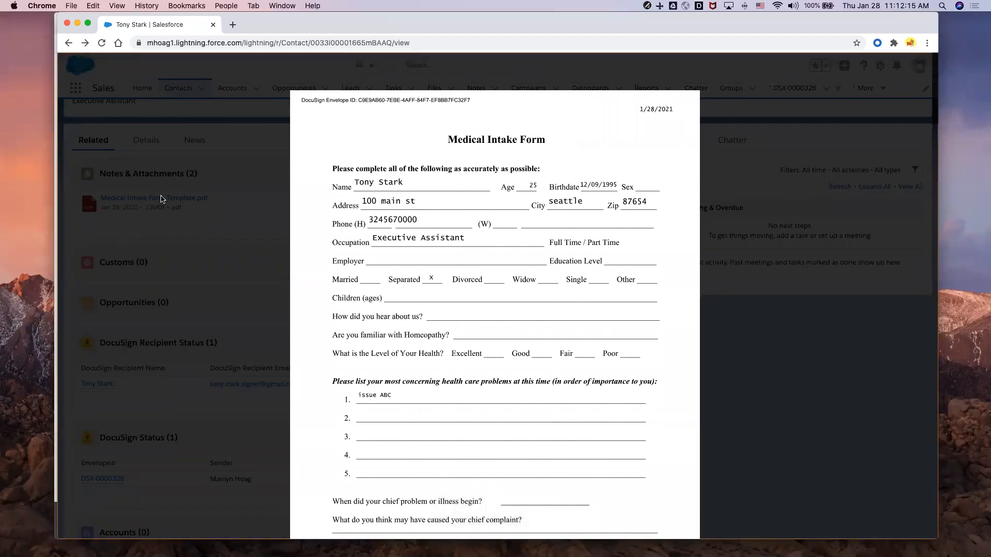
click(756, 157)
Review the contact's details, checking the mobile number, date of birth and mailing address written back from the form
scroll(209, 188, up, 1)
click(133, 168)
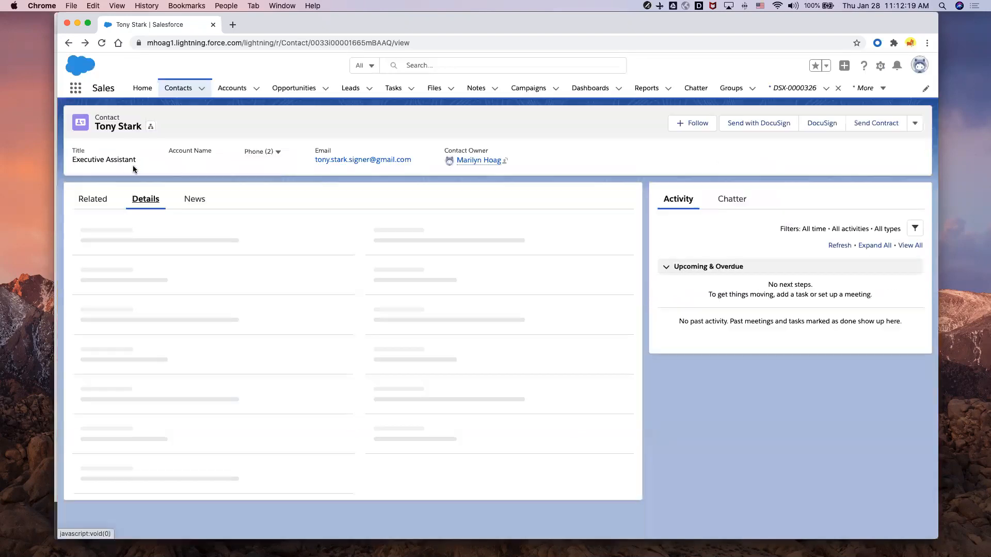
scroll(343, 224, down, 1)
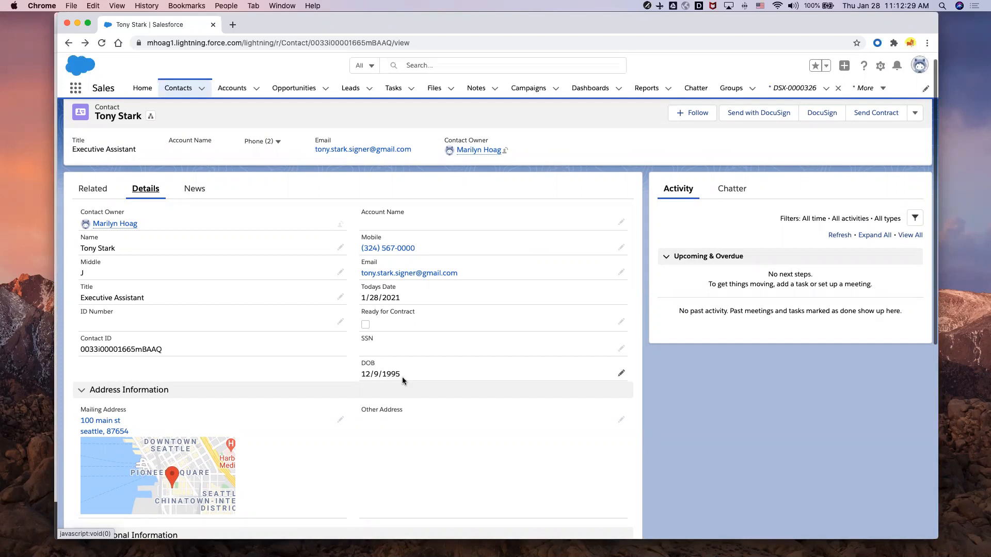
scroll(402, 381, up, 1)
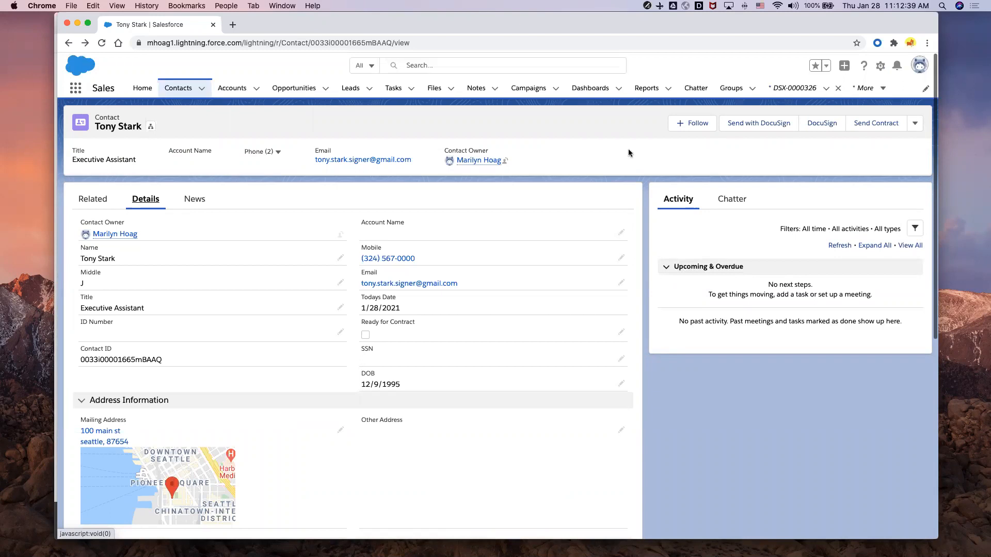
Open the Envelopes By Status report and examine its Sent and Completed chart segments and the list of completed envelopes
click(646, 90)
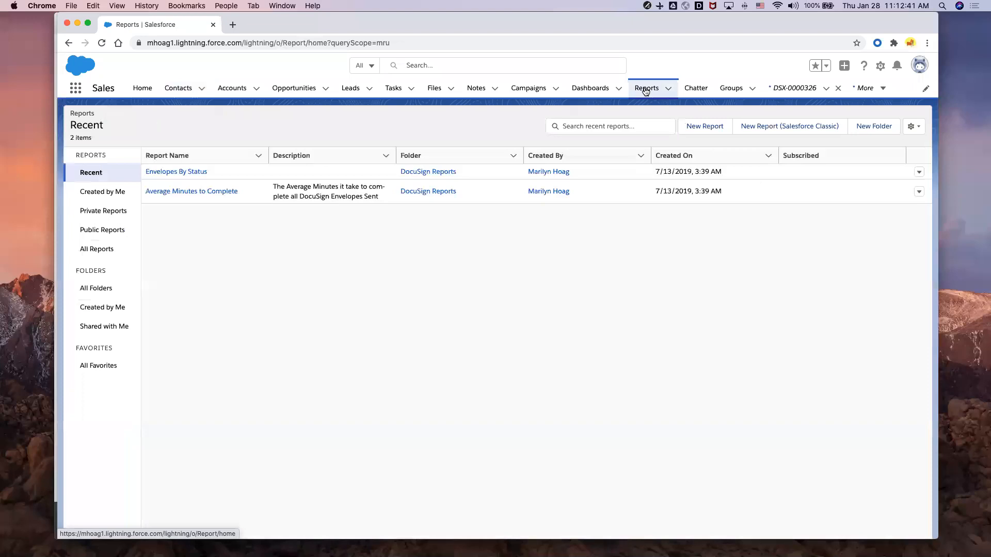
click(183, 170)
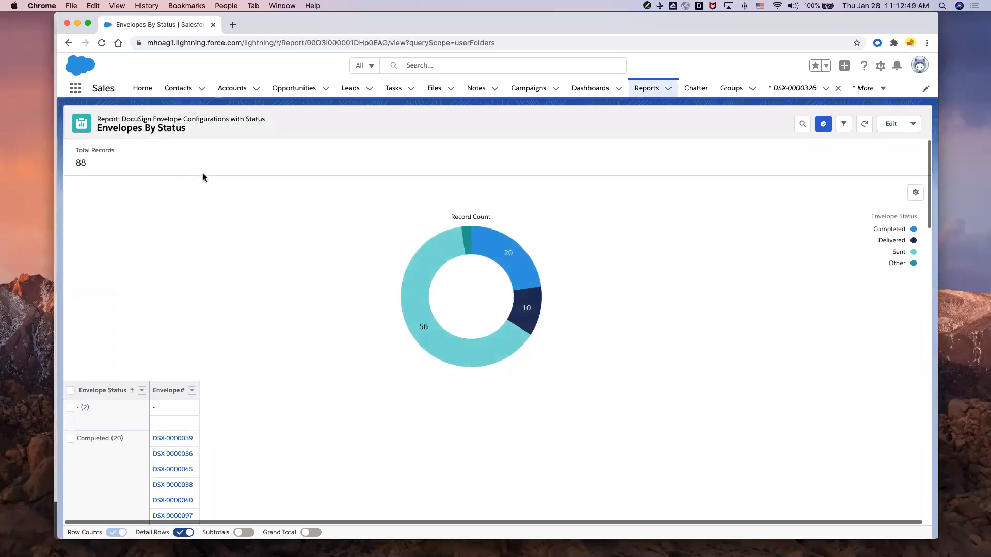
mouse_move(413, 274)
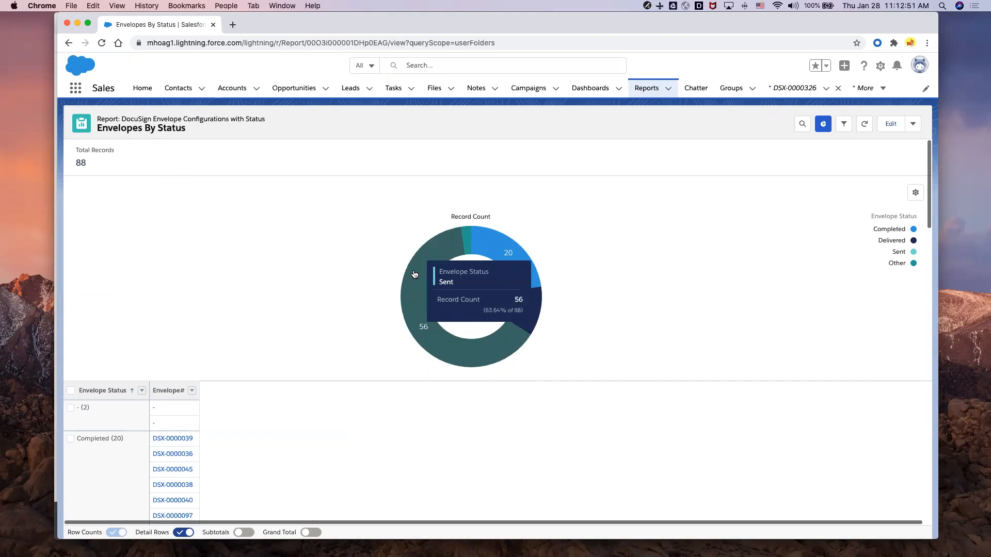
mouse_move(518, 255)
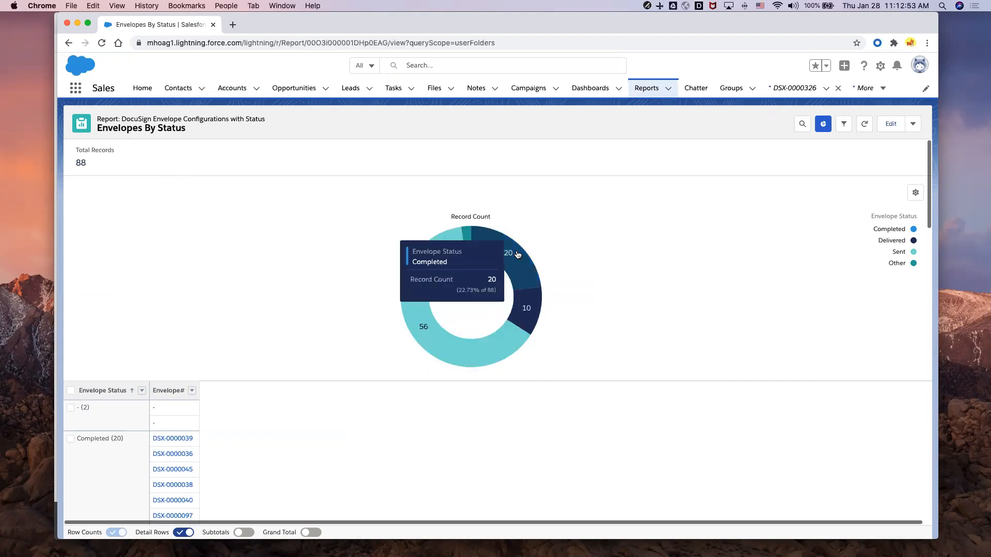
scroll(518, 254, down, 3)
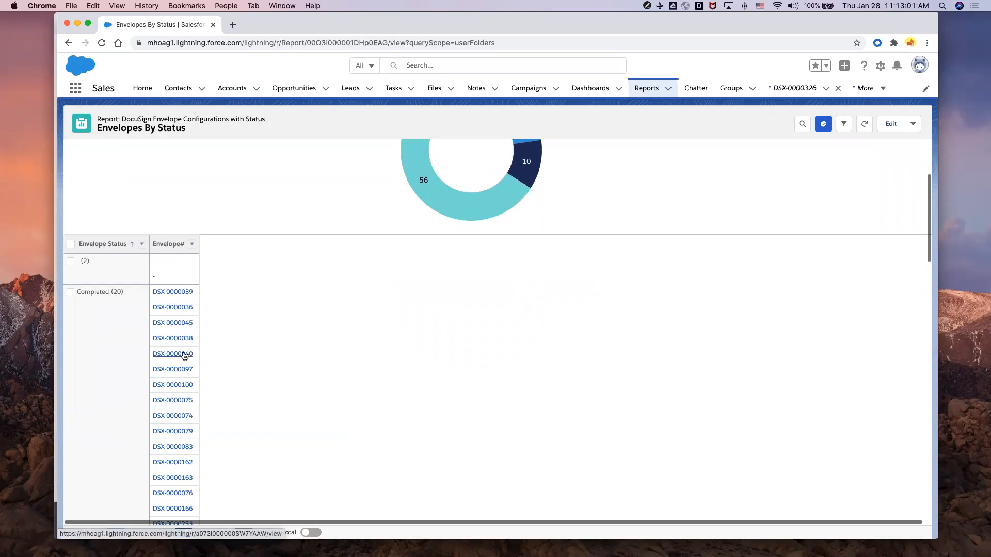
scroll(185, 355, up, 3)
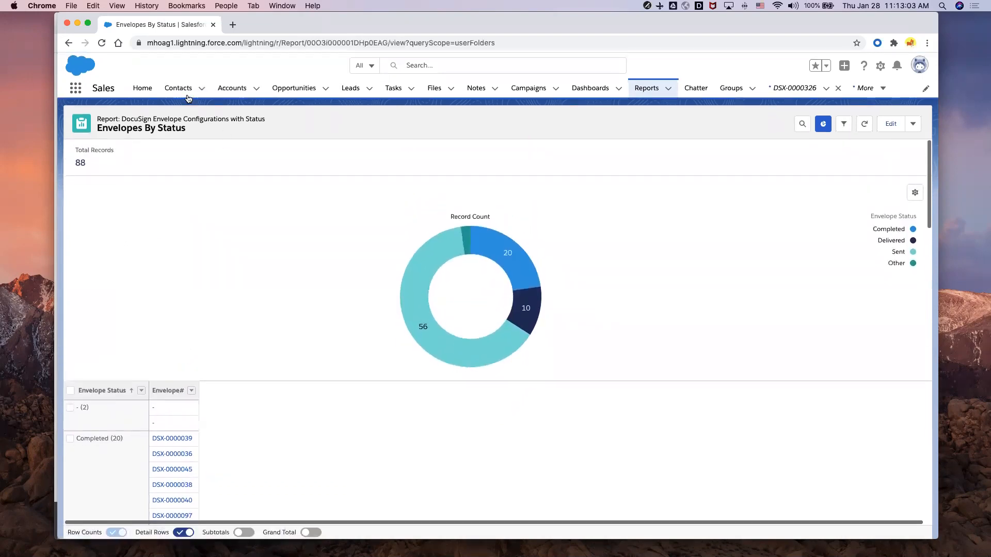
Reopen the patient's record from the All Contacts list, send the contract to the contact, and return to the record
click(179, 90)
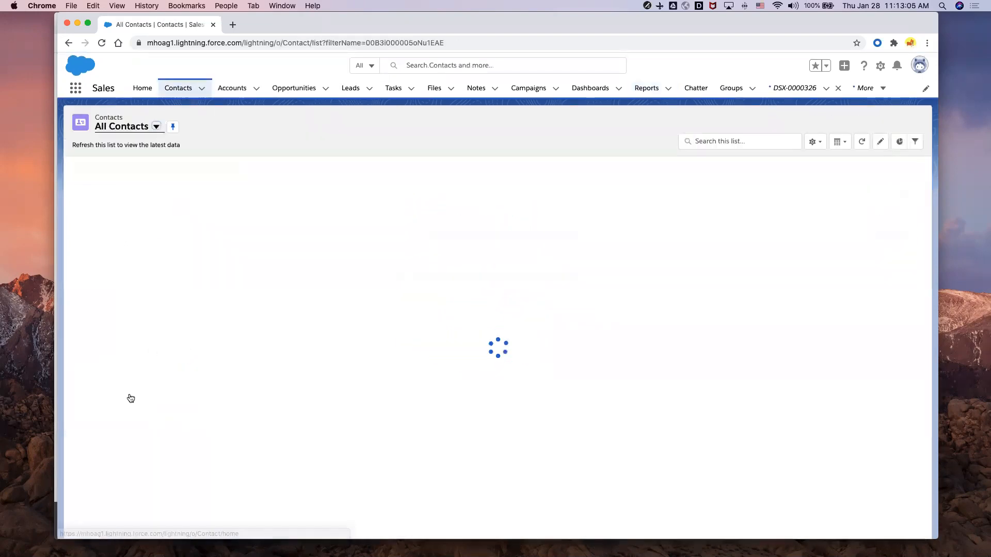
click(131, 398)
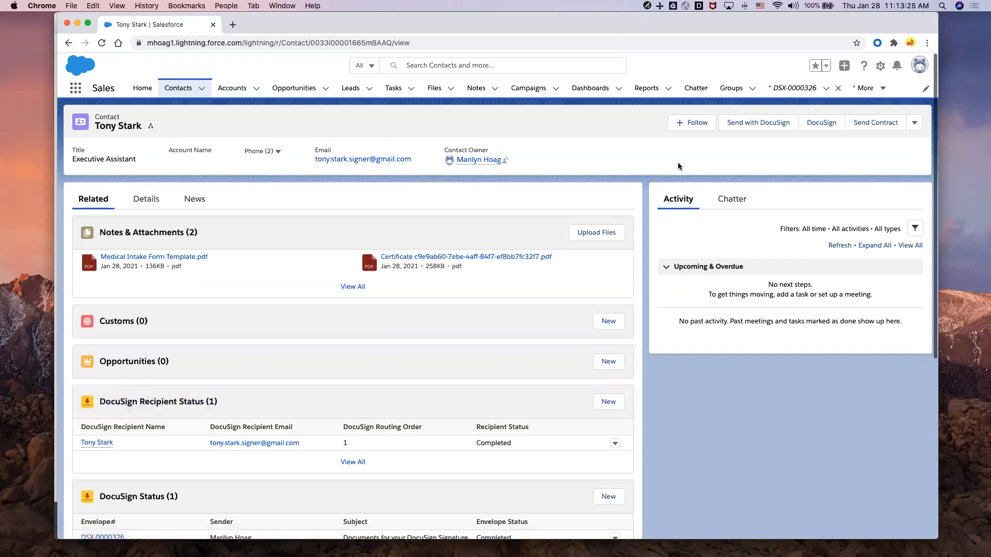
click(874, 123)
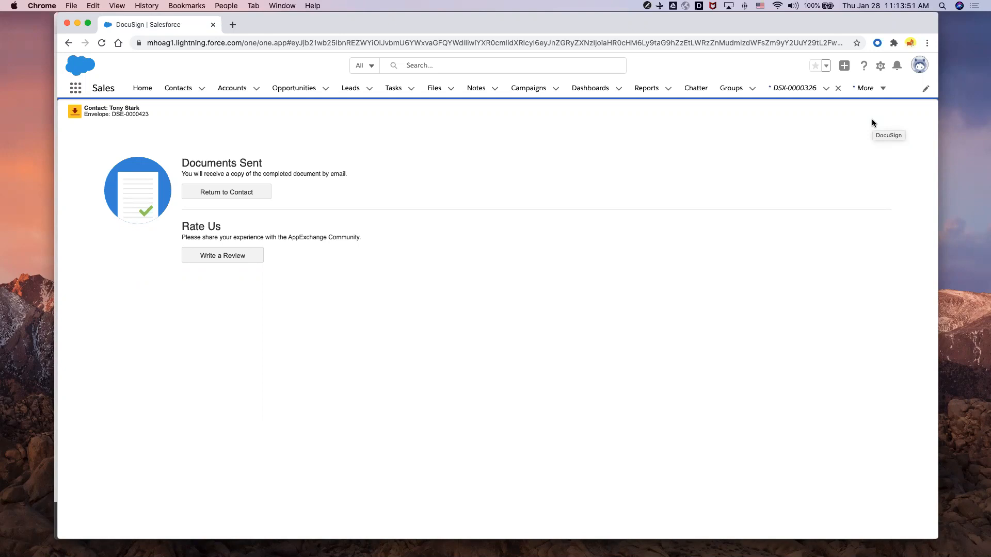
click(251, 195)
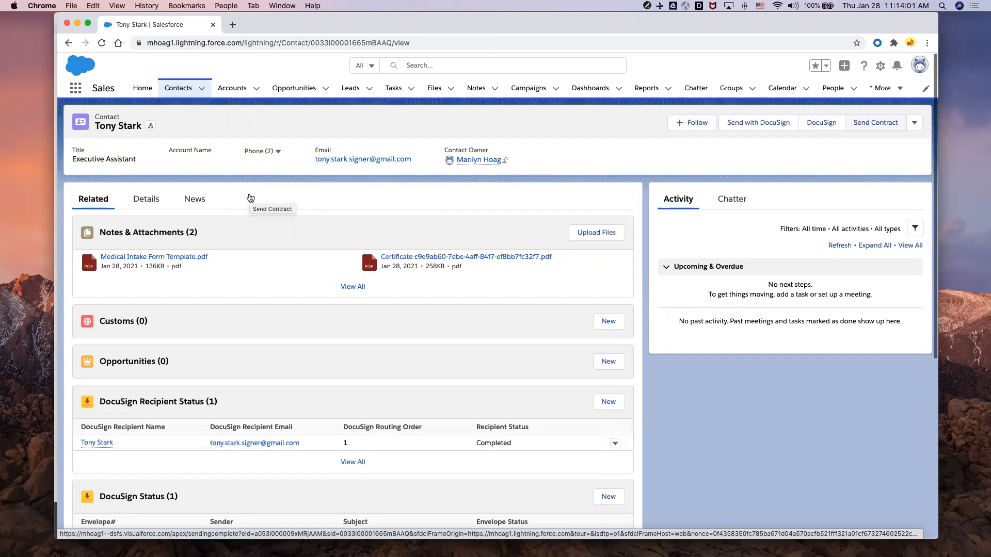
Mark the contact as Ready for Contract in its details and save the record
click(143, 199)
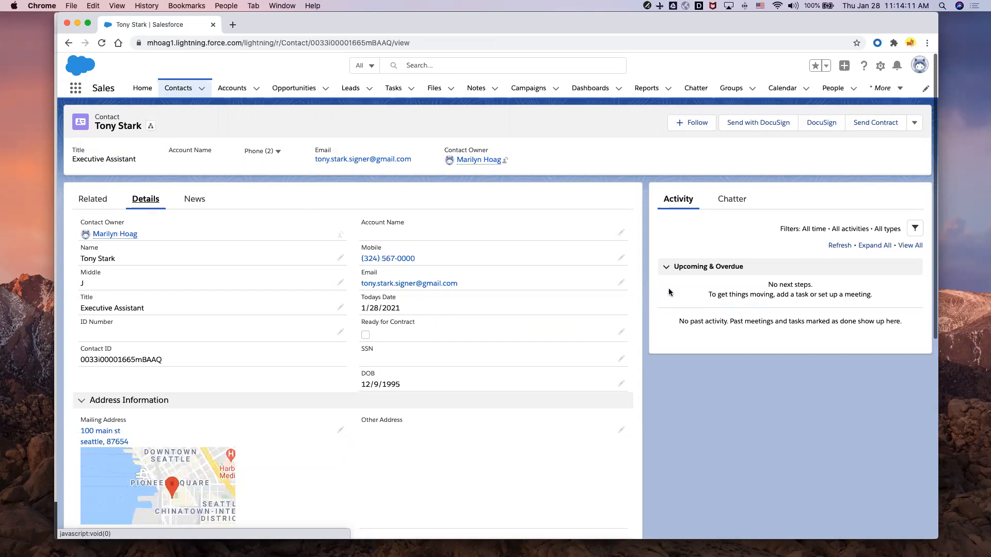
click(622, 332)
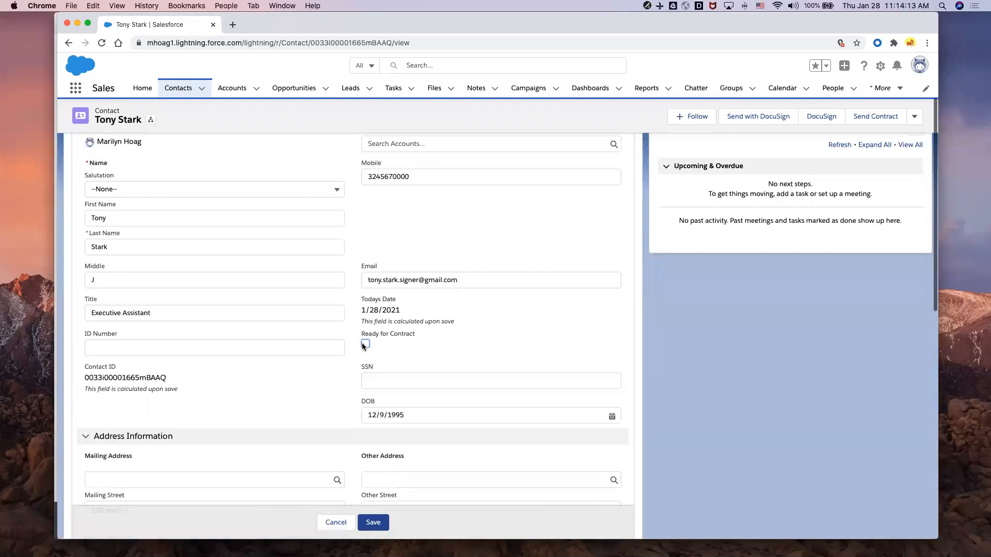
click(366, 344)
click(376, 522)
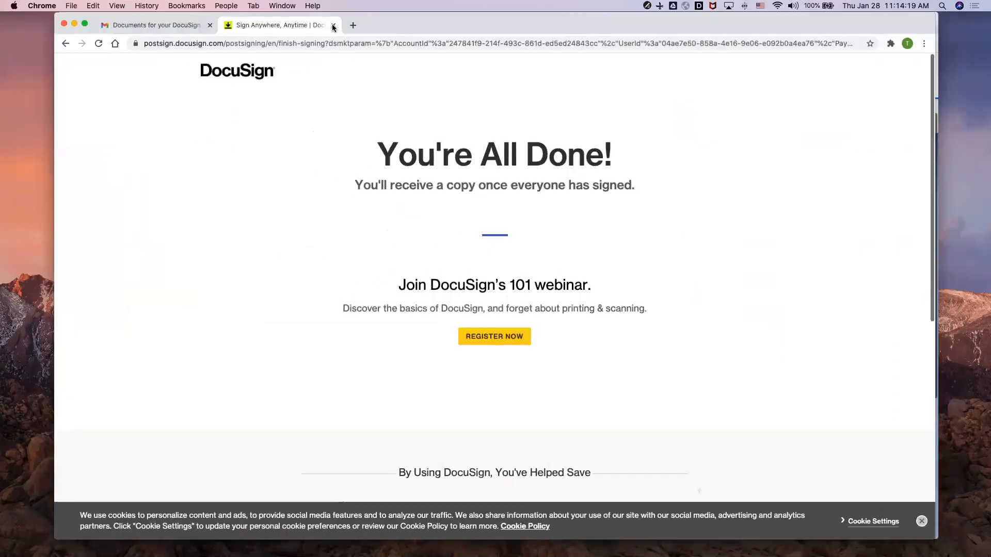
In the signer's browser window, close the finished DocuSign page and open the newest DocuSign signature request in Gmail
click(333, 25)
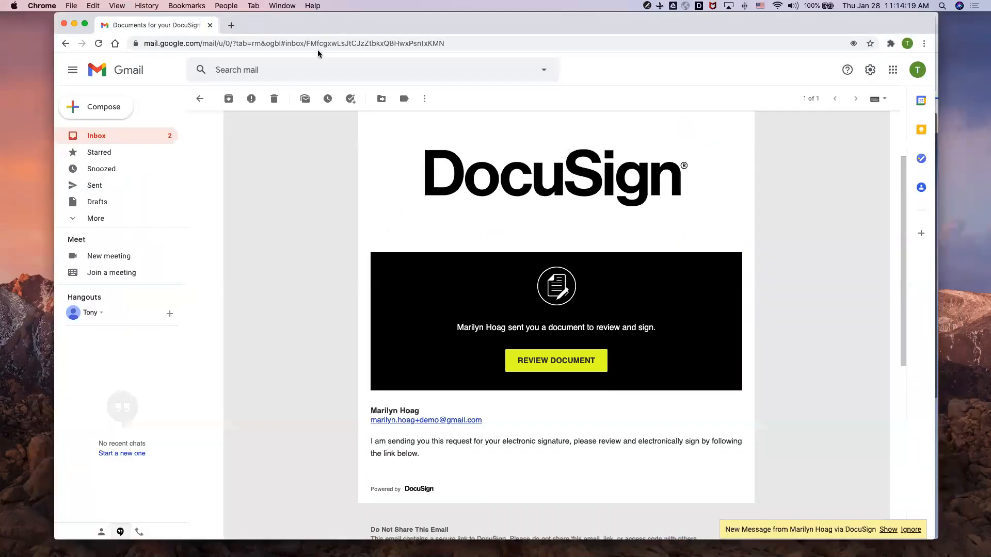
click(202, 98)
click(451, 156)
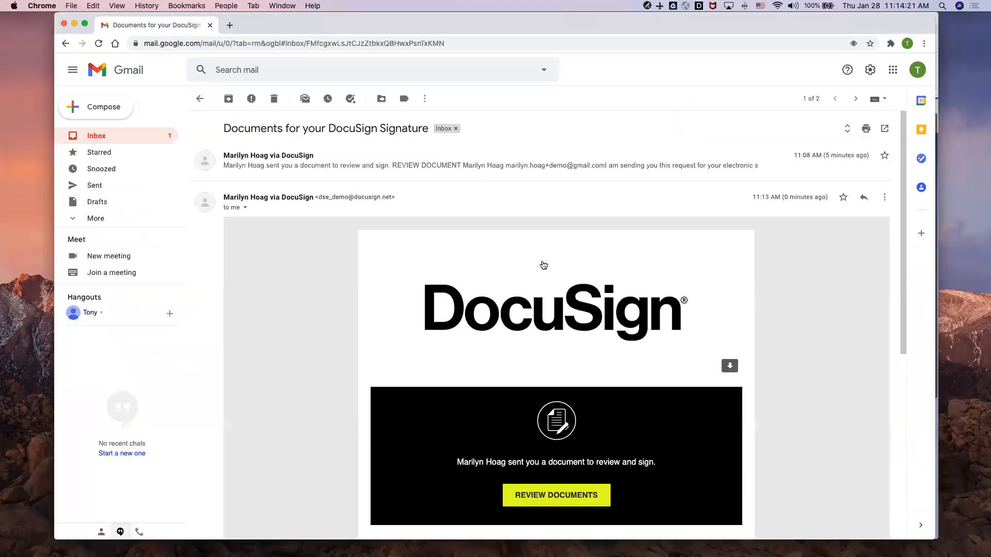
scroll(543, 264, down, 3)
key(ctrl+Up)
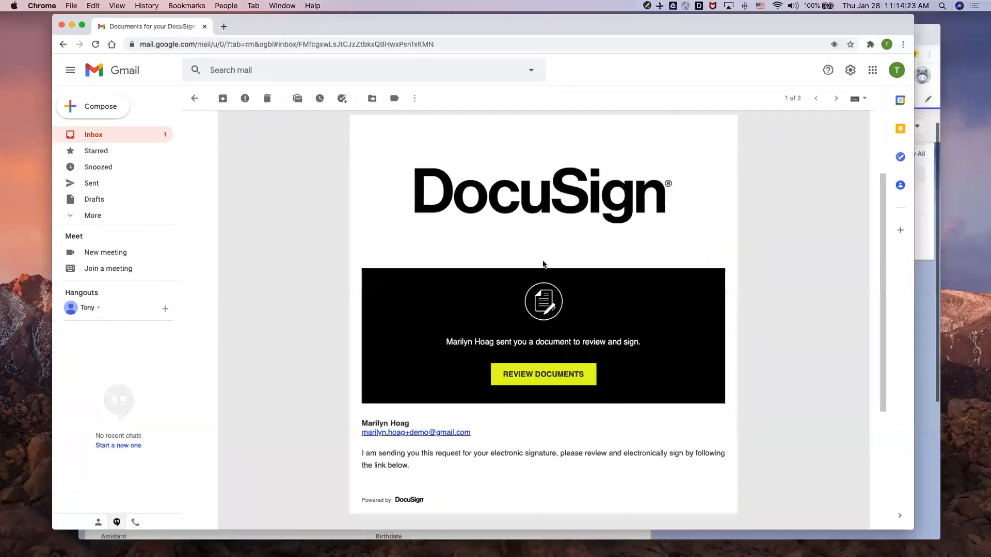
Switch back to the Salesforce window and check the contact's related DocuSign recipient and envelope statuses
click(631, 324)
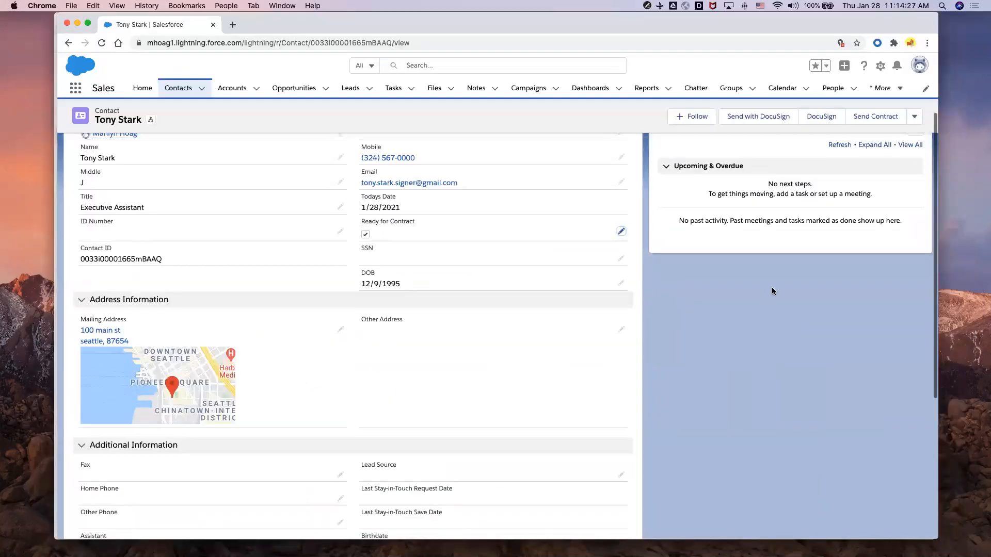
scroll(772, 287, up, 3)
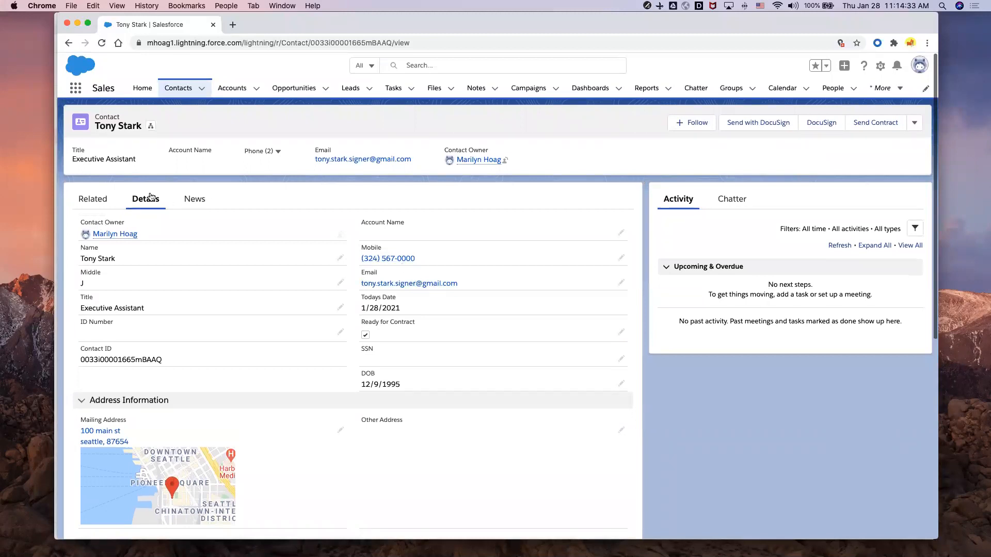
click(98, 204)
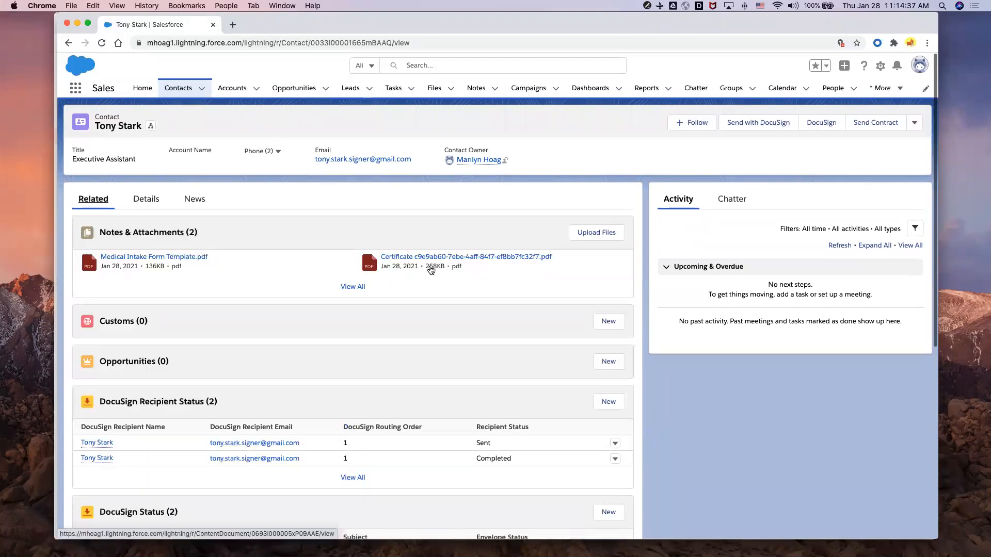
scroll(431, 270, down, 3)
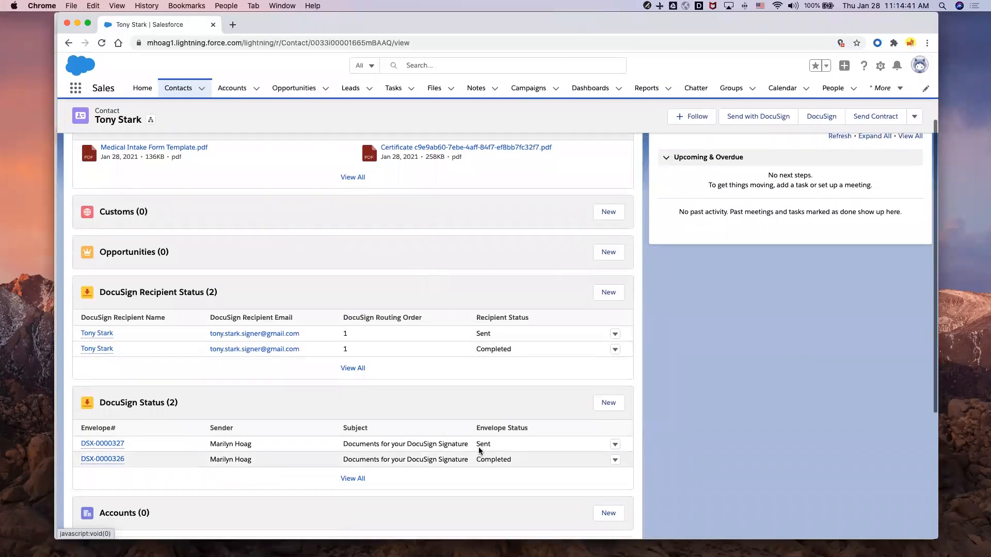
scroll(460, 244, up, 3)
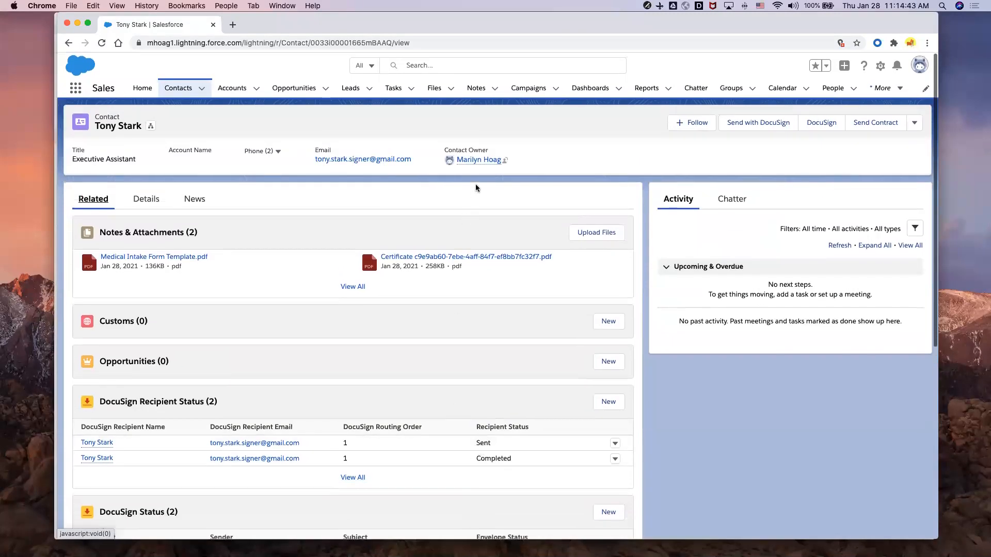